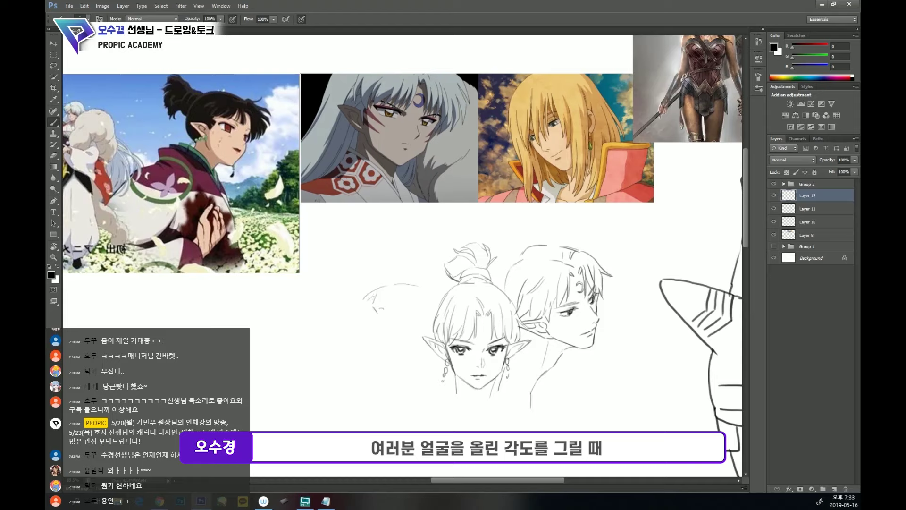
- Sketch the eyes and a short nose on the upturned face beside the topknot girl, and erase along its brow line
left_click_drag(378, 290, 373, 303)
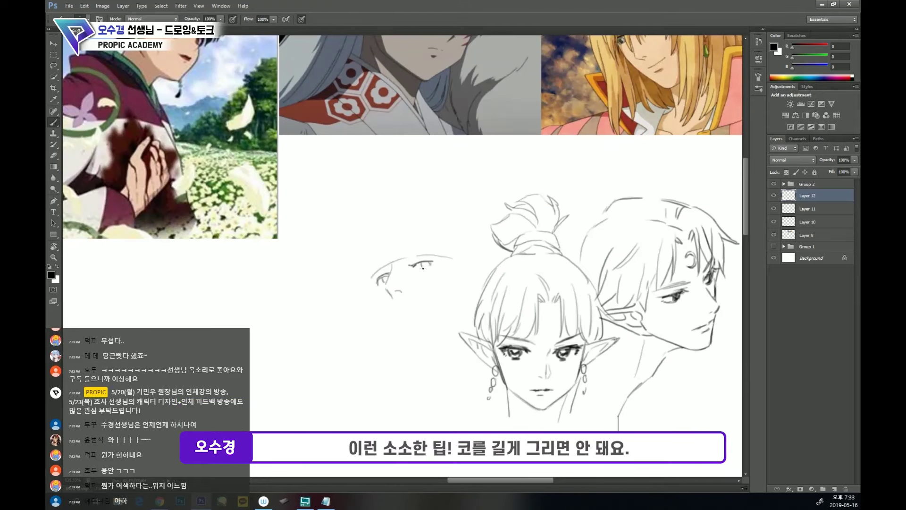
left_click_drag(418, 268, 427, 267)
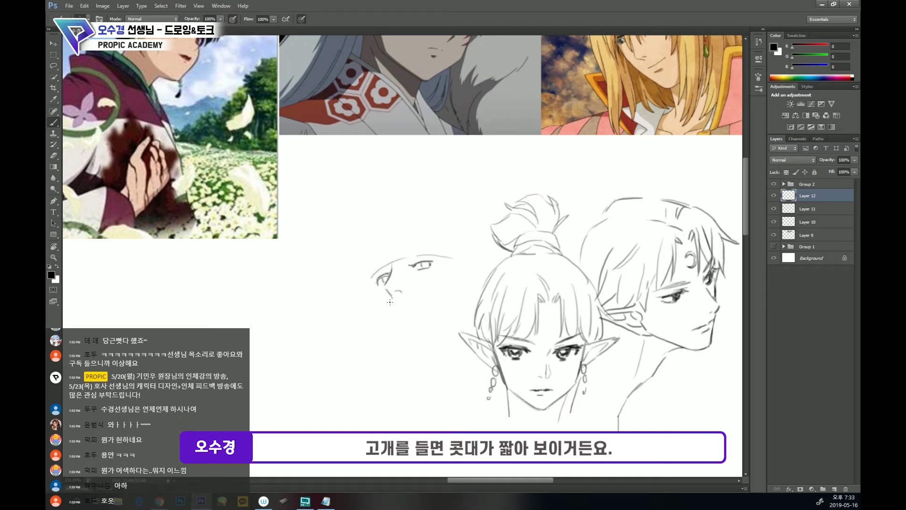
key("e")
left_click_drag(380, 270, 448, 257)
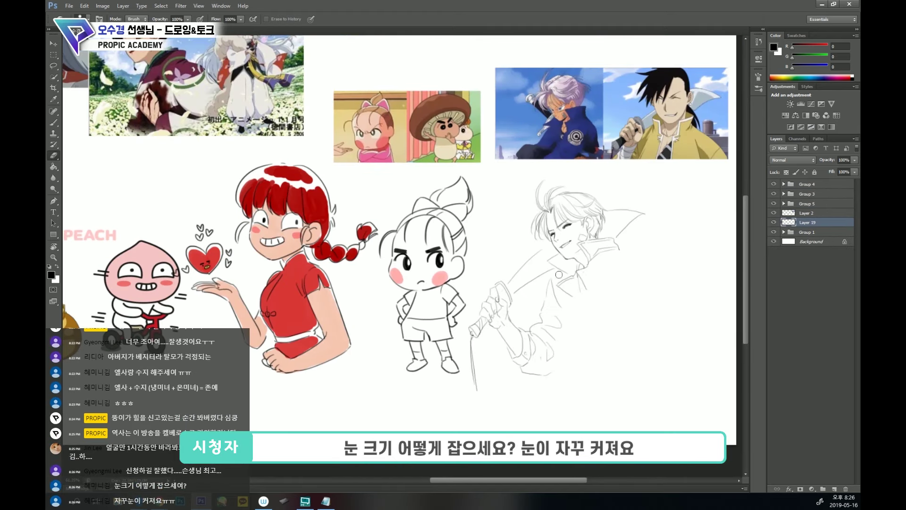
- Divide the blocky head right of the swordsman into thirds with a centre line, brow line and nose-base mark
key("b")
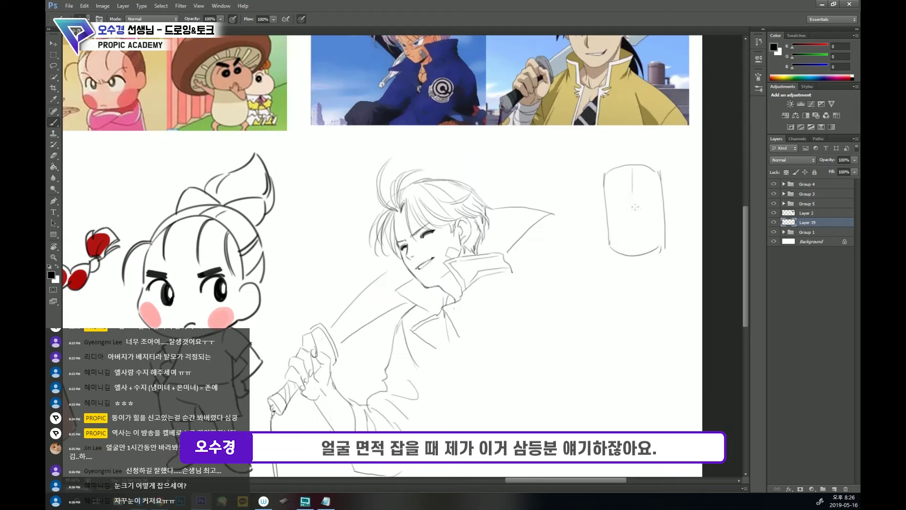
left_click_drag(632, 208, 632, 253)
key("ctrl+z")
left_click_drag(632, 170, 640, 250)
mouse_move(627, 196)
left_mouse_down()
mouse_move(641, 196)
mouse_move(643, 221)
left_mouse_up()
left_click_drag(631, 165, 632, 200)
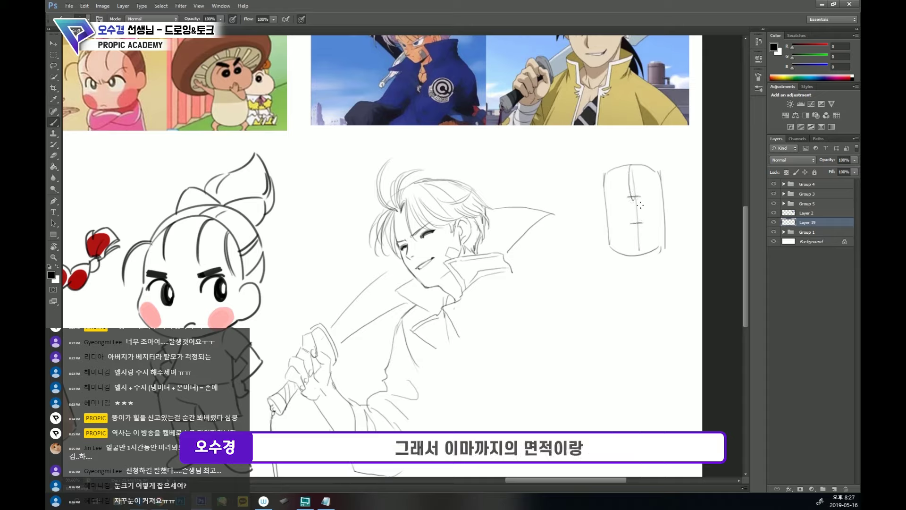
key("ctrl+z")
mouse_move(631, 168)
left_mouse_down()
mouse_move(634, 195)
mouse_move(625, 199)
left_mouse_up()
mouse_move(644, 196)
left_mouse_down()
mouse_move(657, 196)
mouse_move(626, 199)
mouse_move(641, 222)
mouse_move(642, 255)
left_mouse_up()
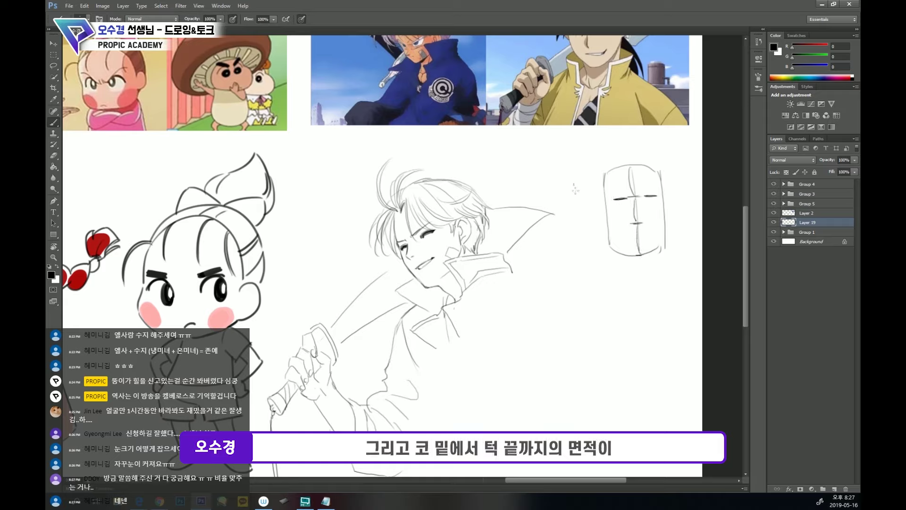
- Add proportion ticks around the blocky head and draw its ear and narrow eyes within the middle third
left_click_drag(574, 183, 584, 255)
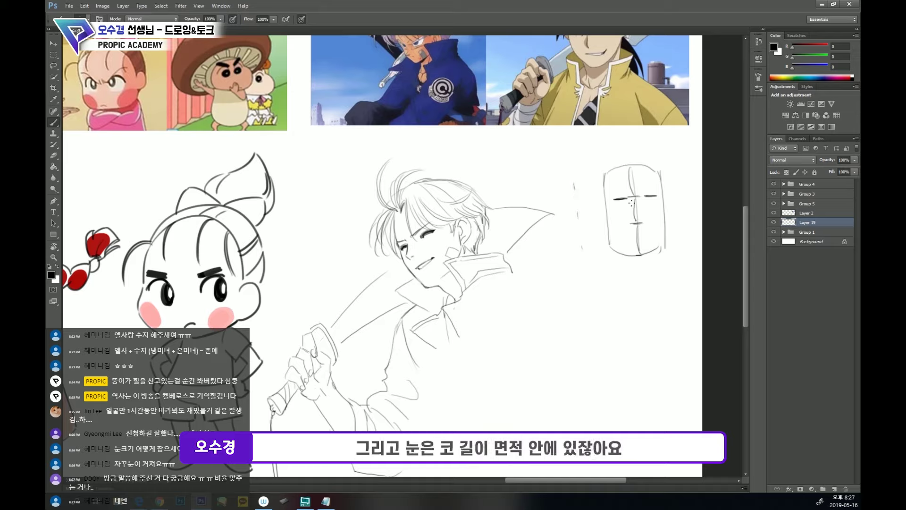
left_click_drag(604, 201, 605, 225)
mouse_move(657, 201)
left_mouse_down()
mouse_move(615, 204)
mouse_move(629, 206)
left_mouse_up()
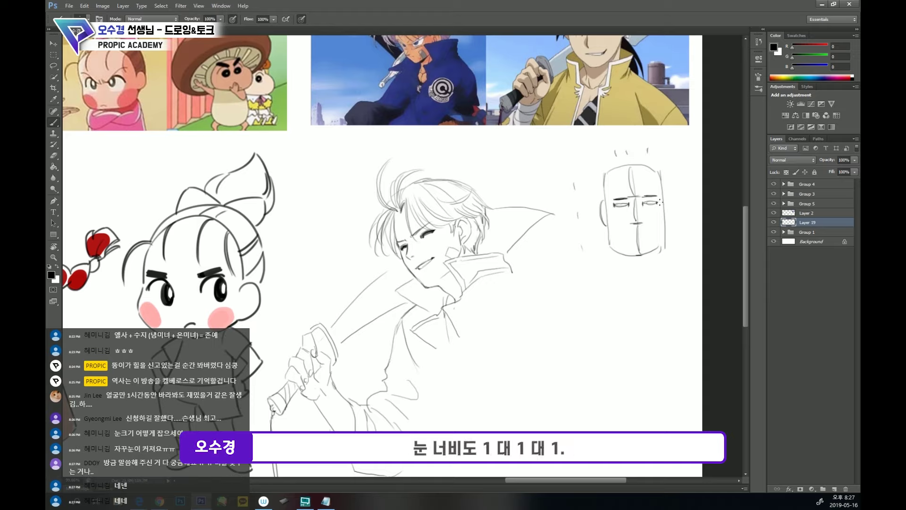
- Label the gap beside the blocky head's outer eye corner 0.5 and draw the mouth line below the nose
mouse_move(657, 203)
left_mouse_down()
mouse_move(666, 214)
mouse_move(674, 190)
left_mouse_up()
left_click_drag(678, 186, 684, 188)
left_click(680, 189)
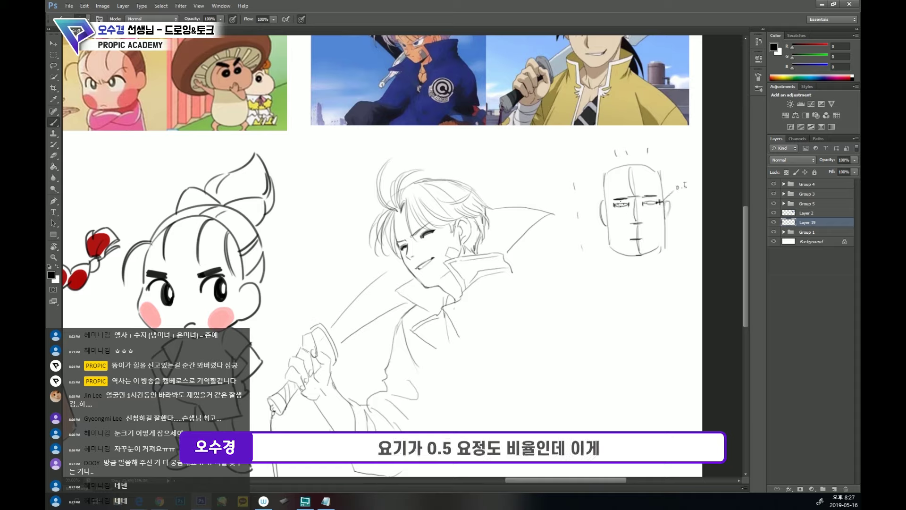
left_click_drag(631, 235, 642, 236)
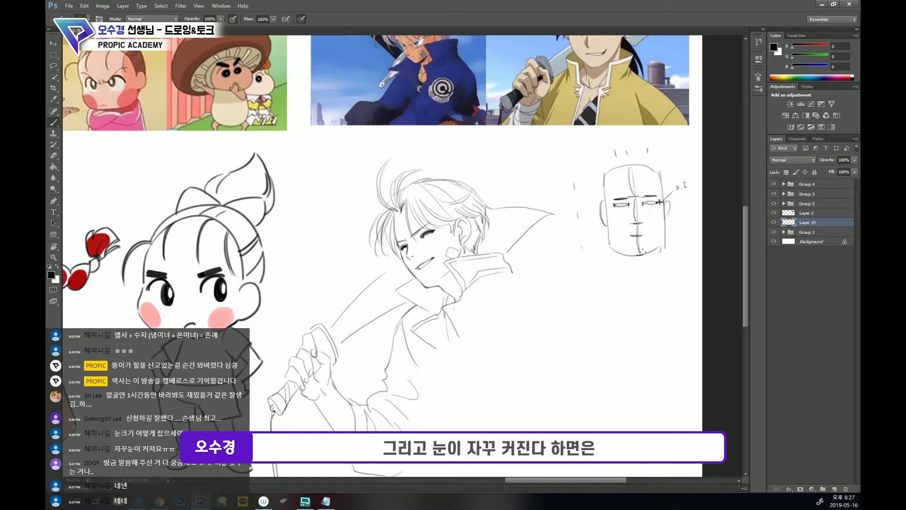
- Reinforce the vertical proportion marks beside the blocky head
left_click_drag(643, 268, 633, 243)
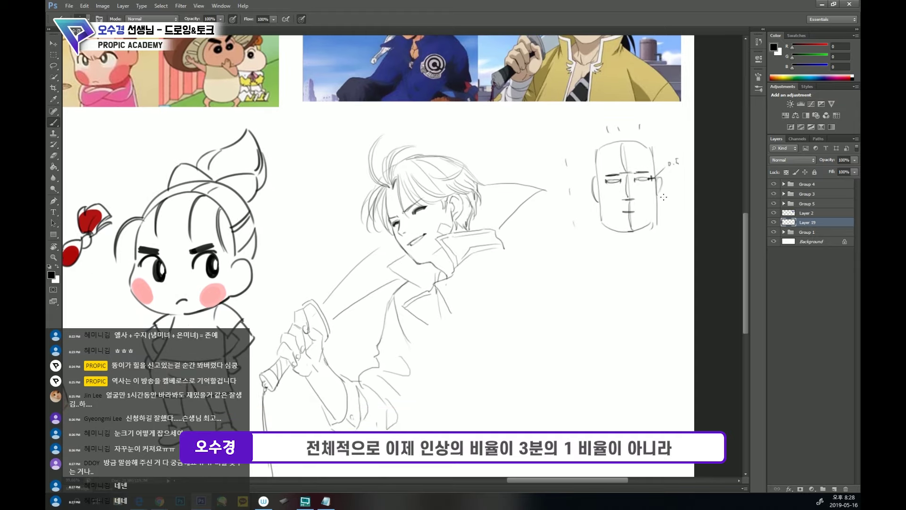
left_click_drag(565, 158, 572, 204)
left_click_drag(573, 215, 575, 228)
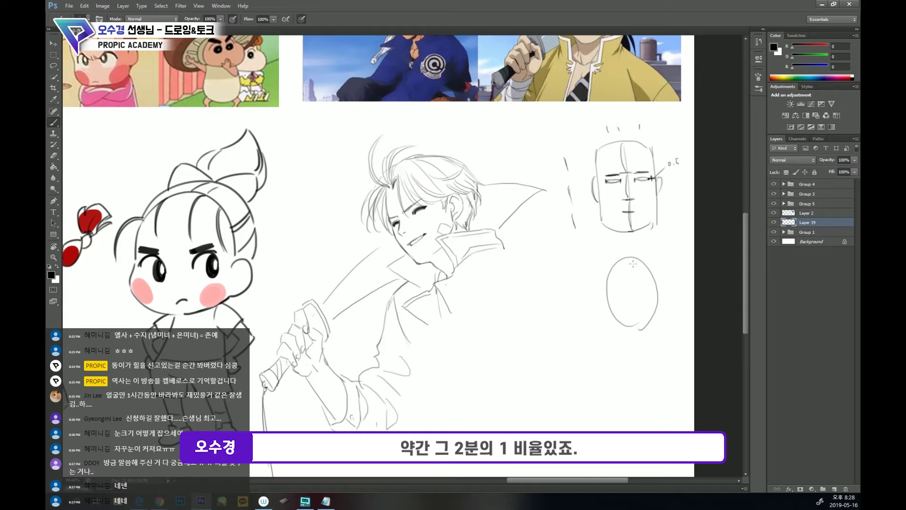
- Divide the oval head below into halves with a centre line and mid-height brow line, marking its crown, chin, nose and mouth
left_click_drag(633, 260, 634, 326)
left_click_drag(609, 291, 657, 291)
left_click_drag(624, 325, 644, 325)
left_click_drag(624, 258, 639, 258)
mouse_move(632, 259)
left_mouse_down()
mouse_move(636, 292)
mouse_move(596, 280)
mouse_move(634, 328)
left_mouse_up()
left_click_drag(597, 307, 597, 315)
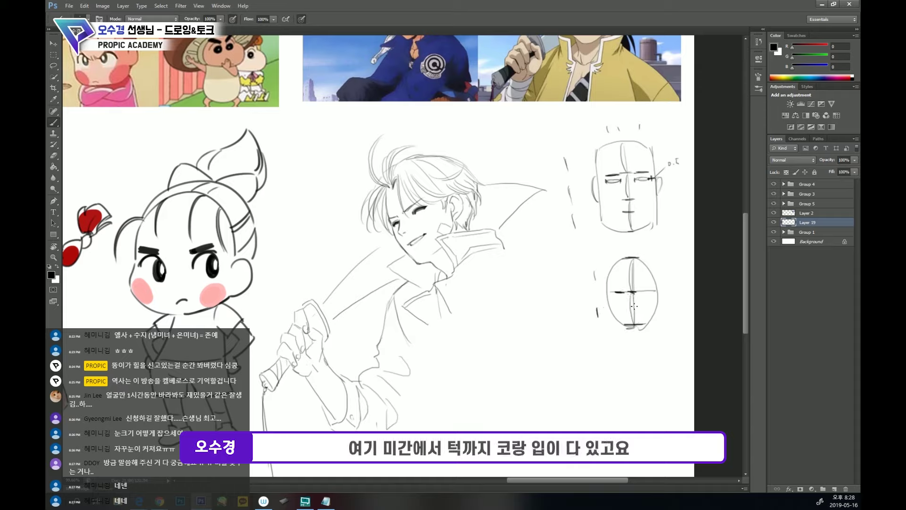
mouse_move(632, 312)
left_mouse_down()
mouse_move(648, 293)
mouse_move(617, 298)
mouse_move(658, 302)
mouse_move(651, 323)
left_mouse_up()
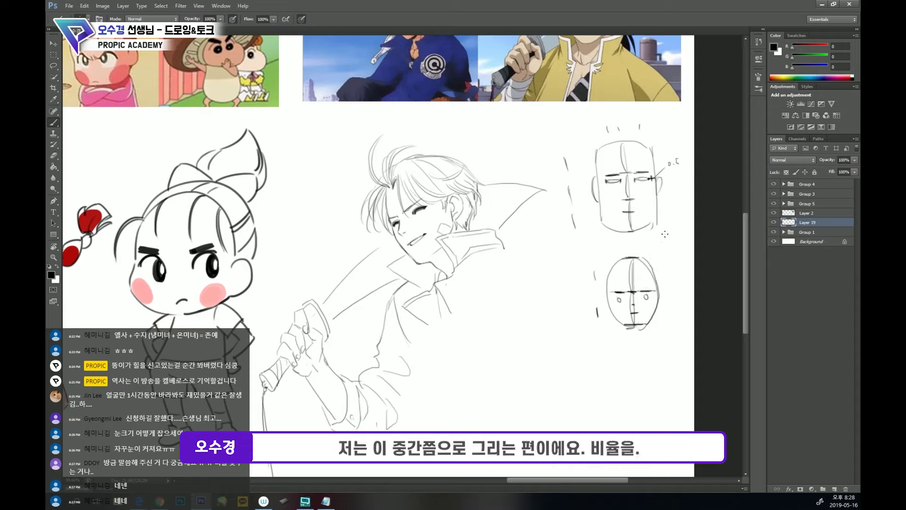
- Link the blocky and oval heads with a curve and add a small check-like mark beside each
left_click_drag(666, 212, 666, 261)
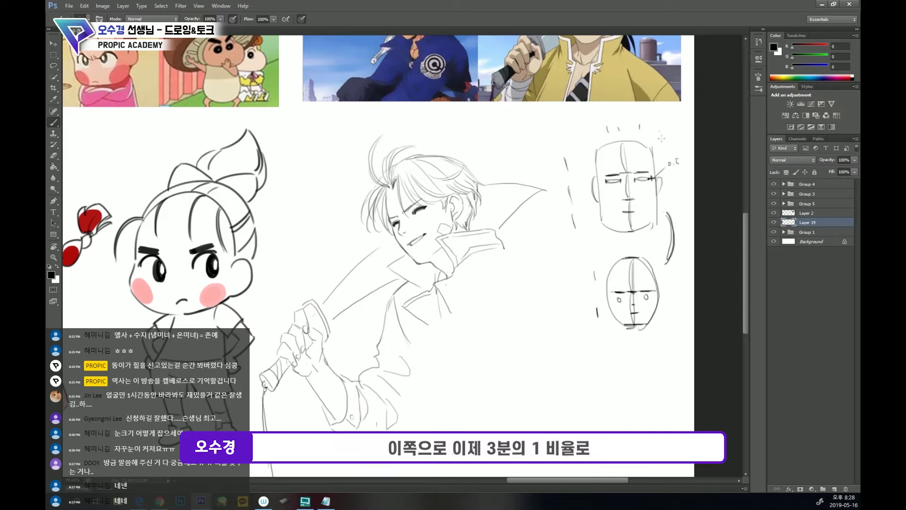
left_click_drag(660, 131, 668, 134)
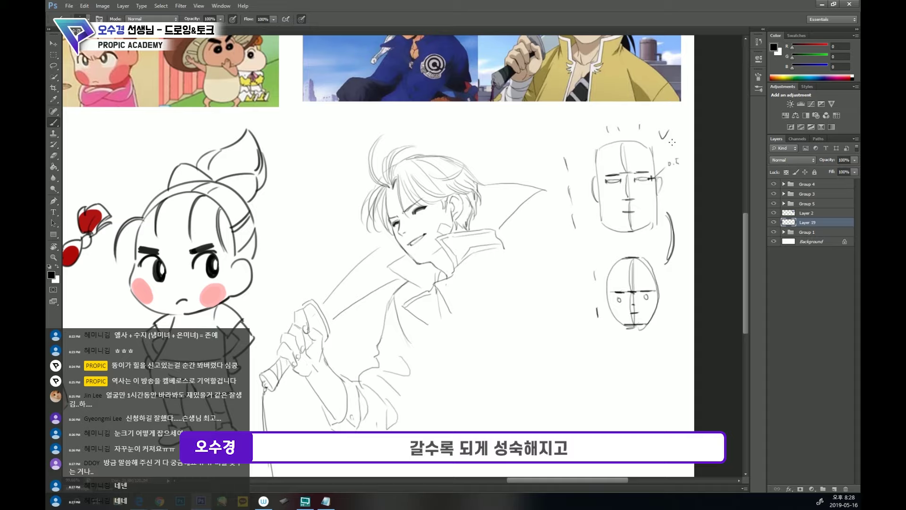
mouse_move(667, 281)
left_mouse_down()
mouse_move(669, 290)
mouse_move(674, 275)
left_mouse_up()
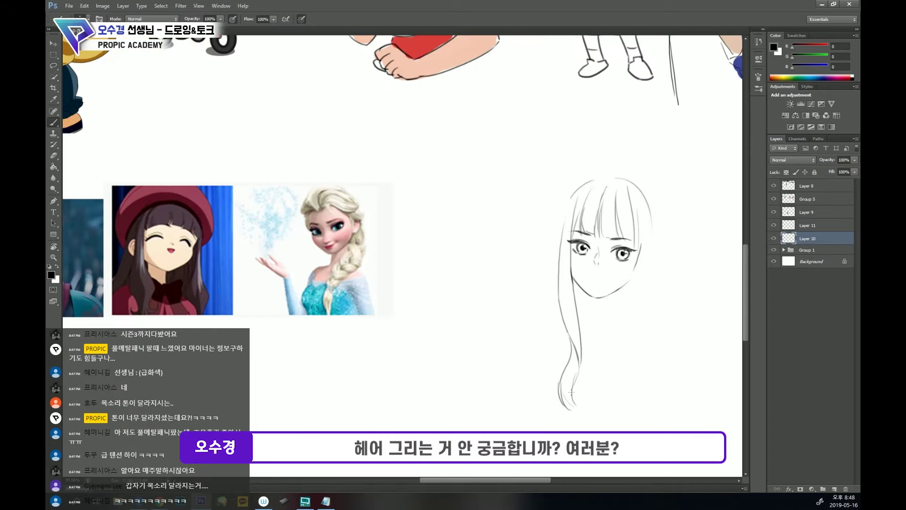
- Draw the curled end of the girl's wavy lock and long straight strands on the opposite side of her face
left_click_drag(564, 395, 590, 418)
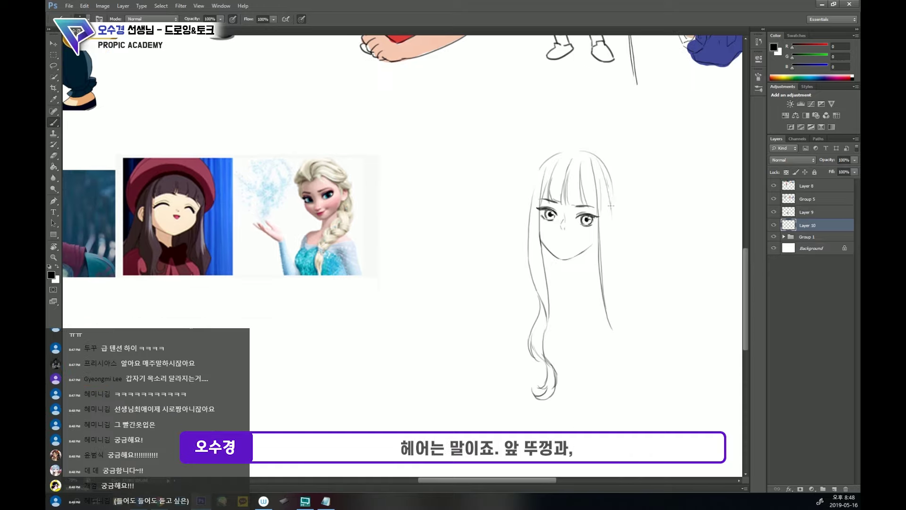
left_click_drag(611, 206, 623, 345)
- On a new layer, sketch a bald head in profile with its ear, jaw and neck beside the long-haired girl
left_click_drag(673, 297, 609, 299)
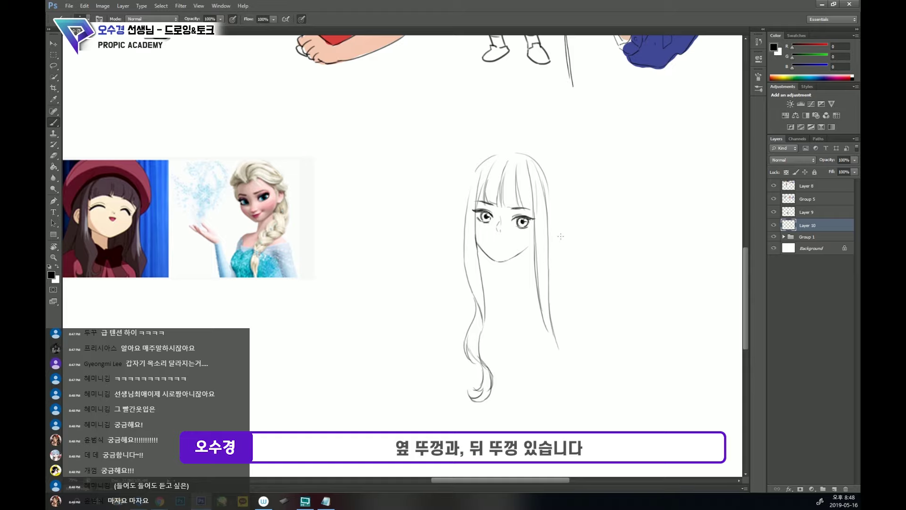
scroll(644, 196, "right", 3)
scroll(644, 196, "up", 1)
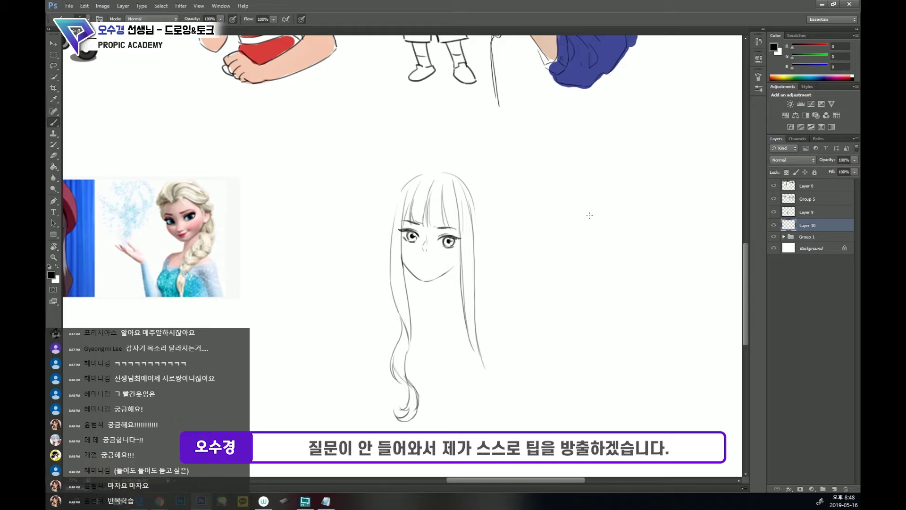
left_click(835, 489)
mouse_move(604, 186)
left_mouse_down()
mouse_move(654, 192)
mouse_move(648, 238)
mouse_move(620, 258)
mouse_move(653, 268)
left_mouse_up()
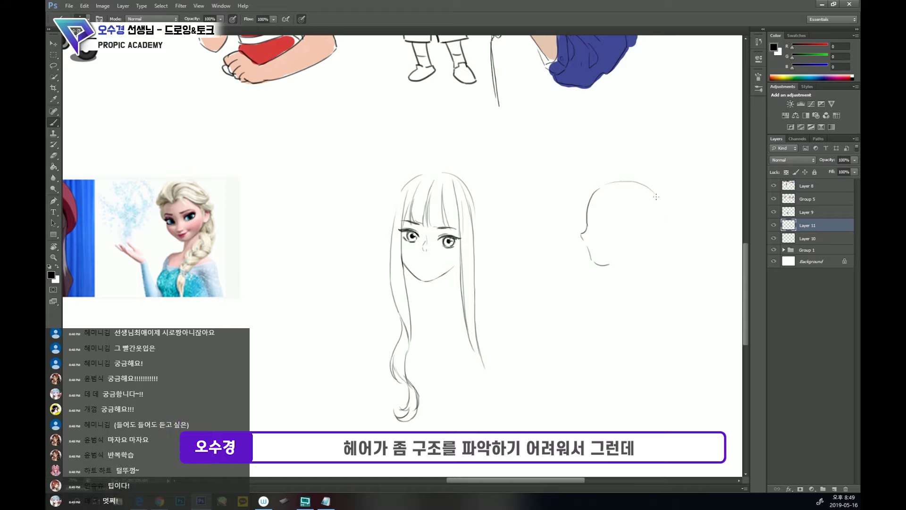
key("ctrl+z")
key("e")
key("b")
left_click_drag(616, 261, 626, 285)
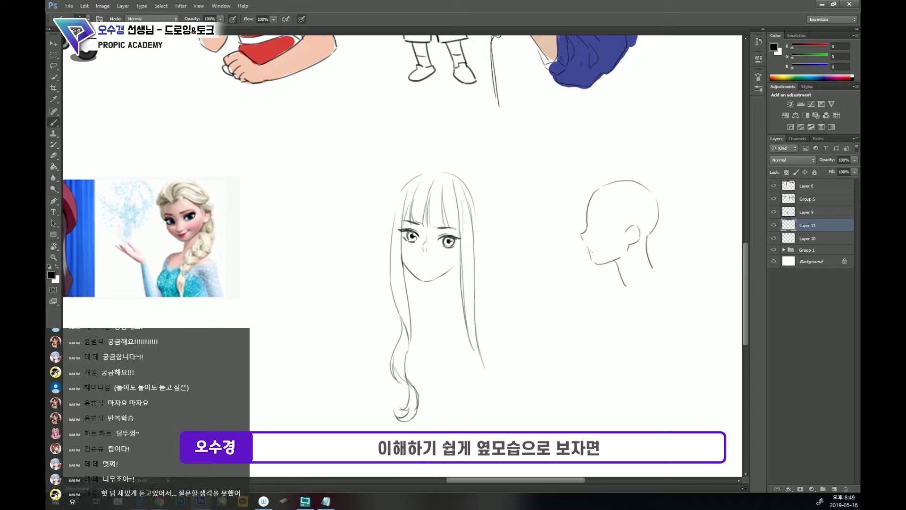
- Switch the brush to red and draw a horizontal hairline and an arched hair cap over the profile head
left_click(773, 77)
mouse_move(593, 226)
left_mouse_down()
mouse_move(594, 234)
mouse_move(662, 218)
left_mouse_up()
mouse_move(581, 217)
left_mouse_down()
mouse_move(602, 183)
mouse_move(636, 179)
mouse_move(657, 195)
mouse_move(663, 218)
left_mouse_up()
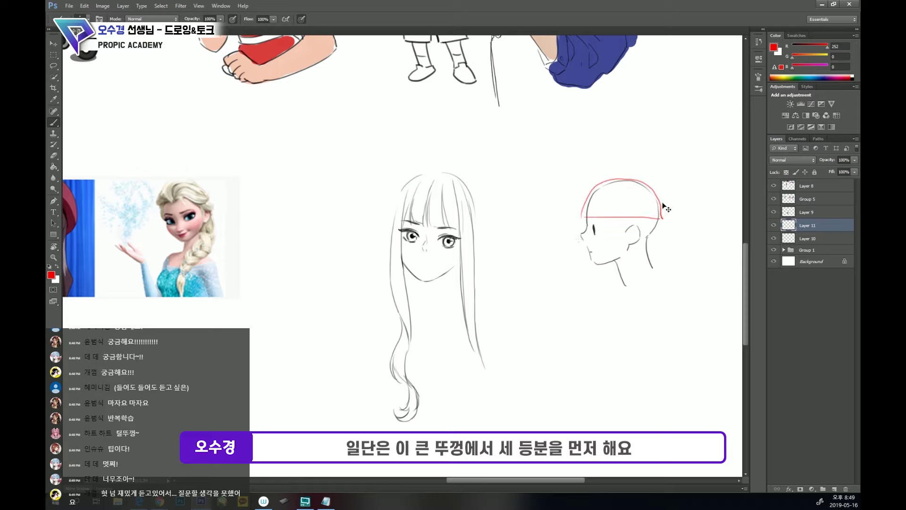
key("ctrl+z")
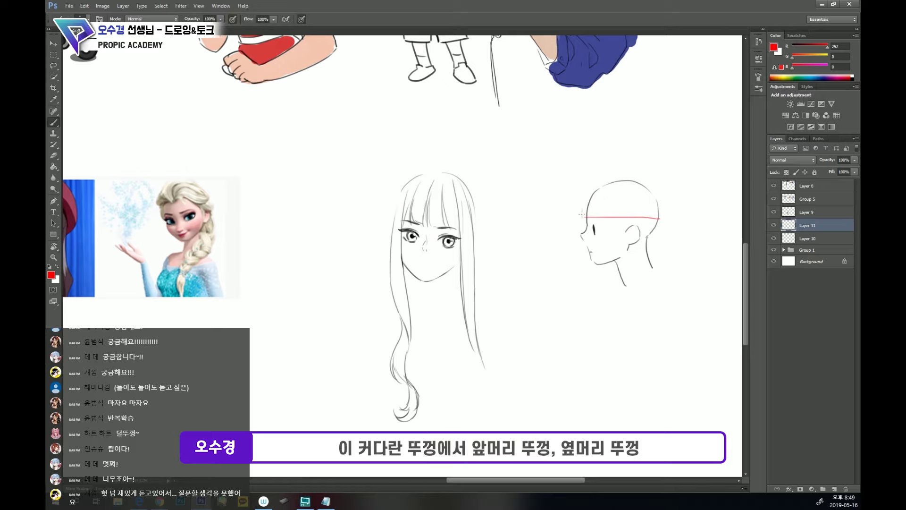
mouse_move(582, 216)
left_mouse_down()
mouse_move(593, 189)
mouse_move(619, 176)
mouse_move(647, 182)
mouse_move(664, 213)
left_mouse_up()
- Split the profile's hair cap into front, side and back sections with red lines running down past the neck
left_click_drag(609, 178, 606, 218)
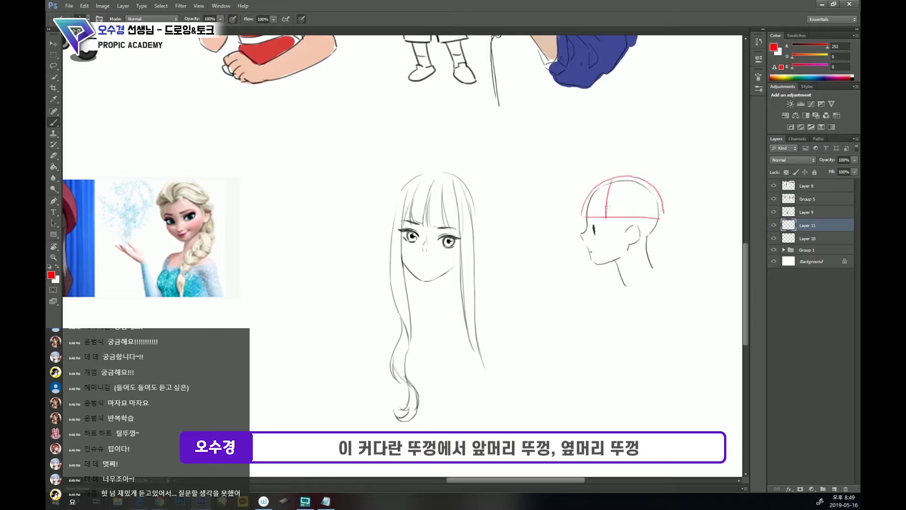
mouse_move(609, 179)
left_mouse_down()
mouse_move(611, 291)
mouse_move(623, 306)
left_mouse_up()
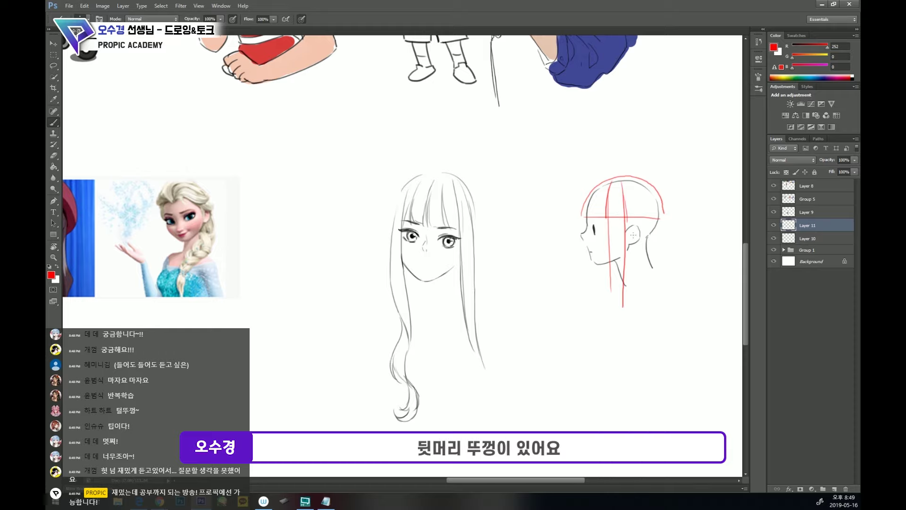
left_click_drag(638, 247, 658, 282)
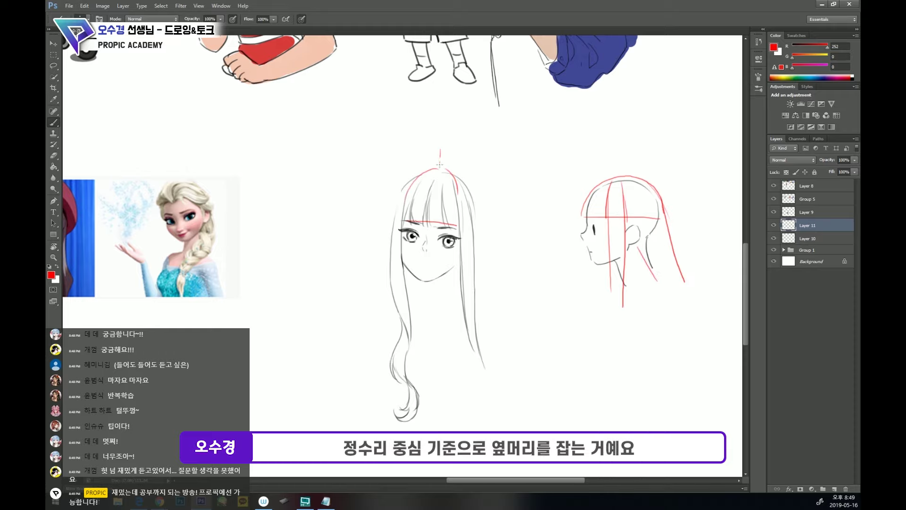
- Mark the crown centre of the front-view girl in red and outline the side hair sections on both sides of her face
mouse_move(440, 151)
left_mouse_down()
mouse_move(440, 165)
mouse_move(457, 174)
mouse_move(480, 293)
left_mouse_up()
left_click_drag(457, 194, 464, 308)
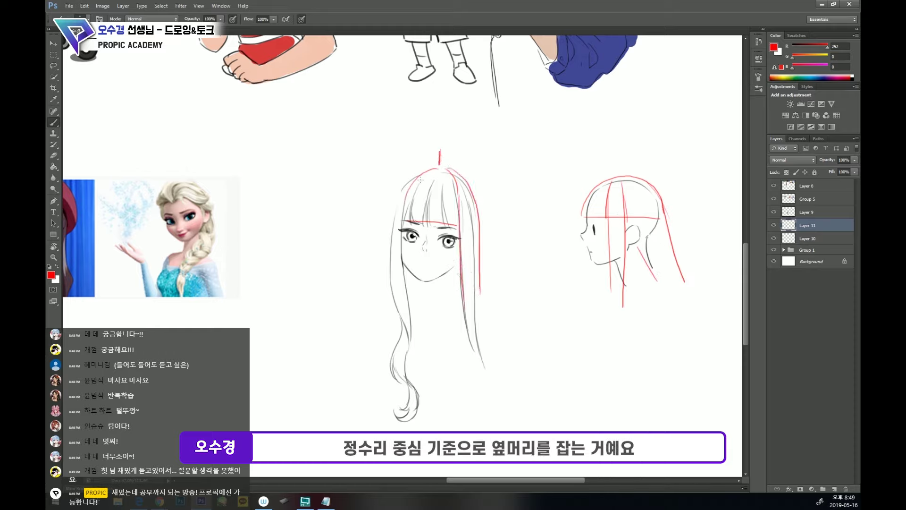
mouse_move(412, 174)
left_mouse_down()
mouse_move(390, 240)
mouse_move(396, 296)
left_mouse_up()
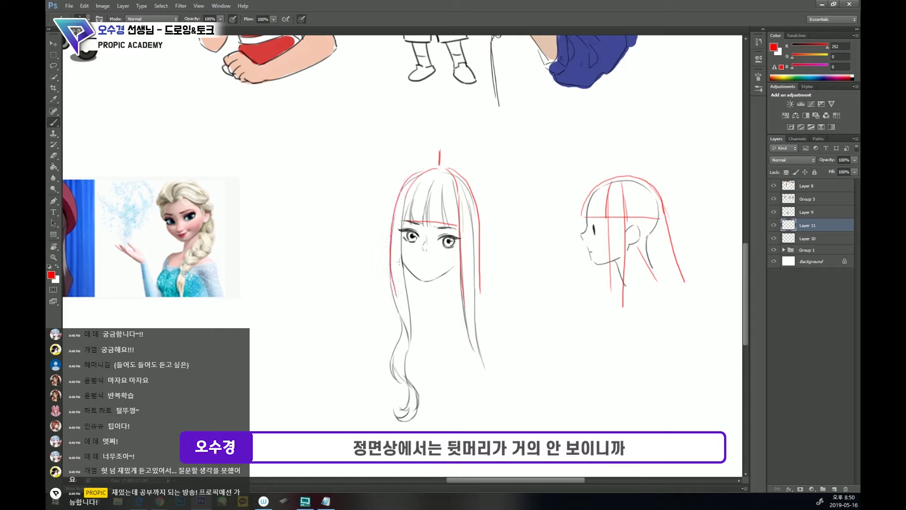
key("ctrl+z")
mouse_move(420, 172)
left_mouse_down()
mouse_move(405, 212)
mouse_move(405, 293)
left_mouse_up()
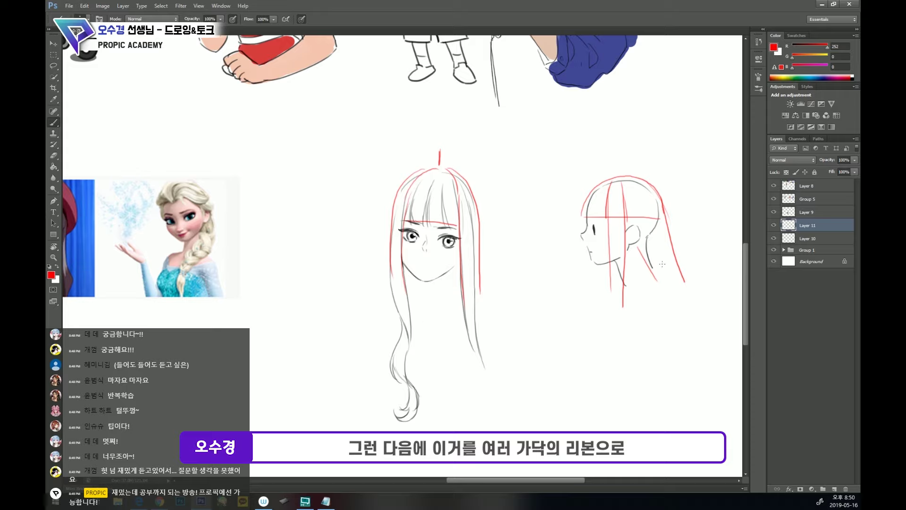
- Draw red ribbon-like strands for the profile's back hair and long side locks falling below the neck
left_click_drag(629, 183, 678, 292)
left_click_drag(647, 195, 697, 301)
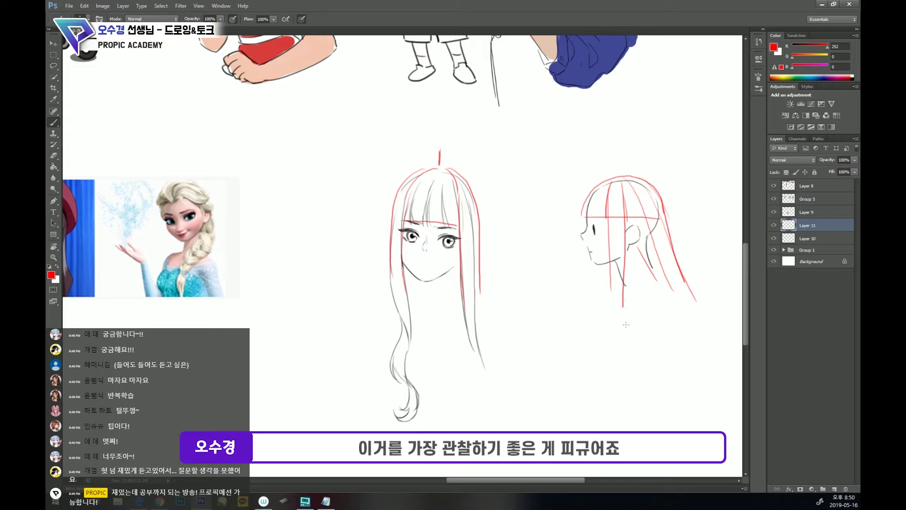
left_click_drag(615, 281, 599, 367)
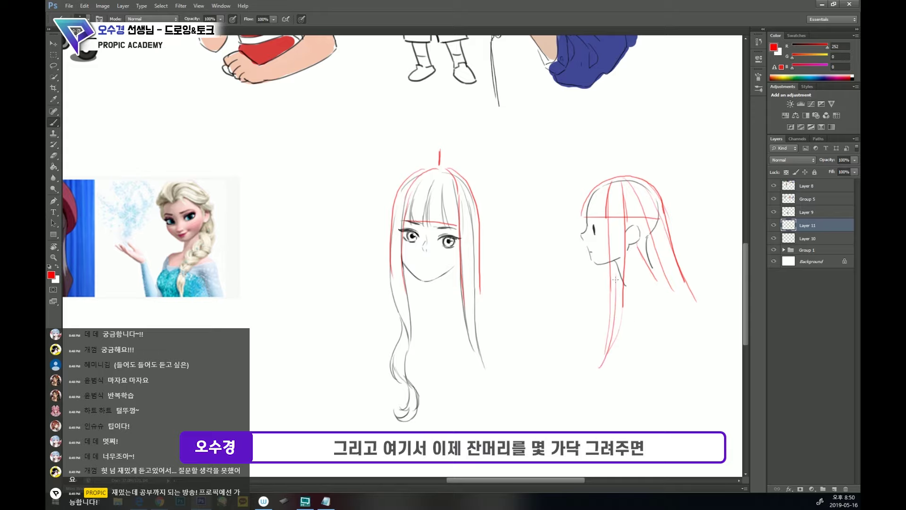
left_click_drag(620, 191, 600, 324)
left_click_drag(608, 276, 609, 340)
left_click_drag(623, 244, 630, 351)
left_click_drag(623, 307, 613, 398)
mouse_move(660, 221)
left_mouse_down()
mouse_move(661, 332)
mouse_move(685, 394)
left_mouse_up()
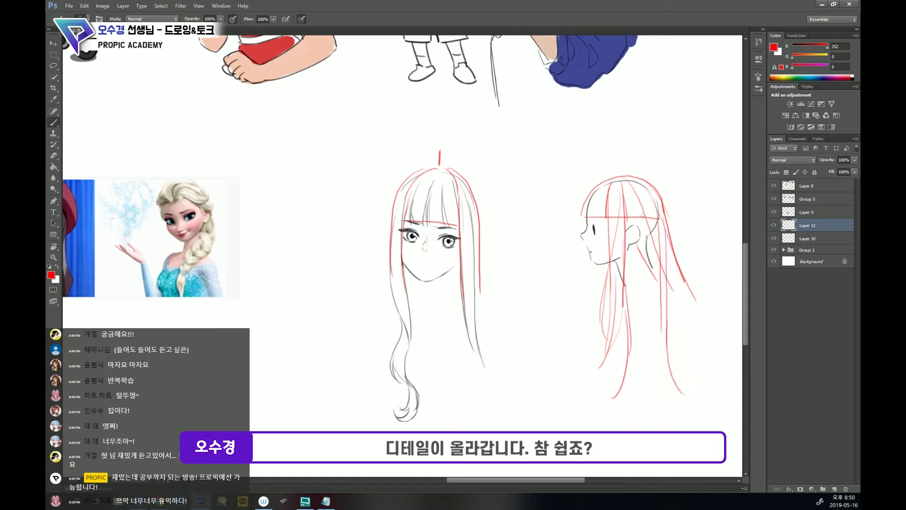
- Add a swept-back strand, fringe strands and extra lock ends to the profile's red hair
mouse_move(639, 207)
left_mouse_down()
mouse_move(656, 266)
mouse_move(729, 354)
left_mouse_up()
left_click_drag(611, 182, 596, 217)
left_click_drag(596, 187, 581, 218)
mouse_move(666, 213)
left_mouse_down()
mouse_move(709, 320)
mouse_move(677, 394)
left_mouse_up()
mouse_move(630, 348)
left_mouse_down()
mouse_move(613, 394)
mouse_move(596, 398)
left_mouse_up()
left_click_drag(603, 367, 606, 407)
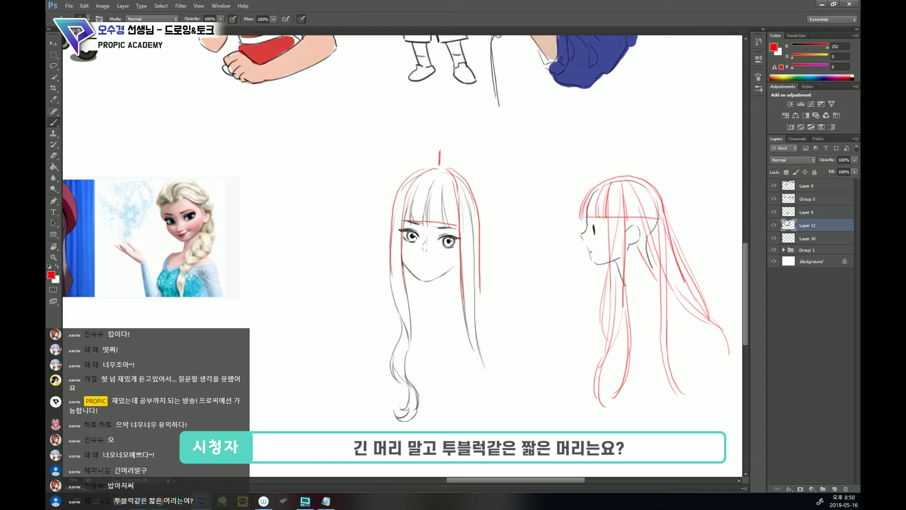
left_click_drag(702, 217, 617, 230)
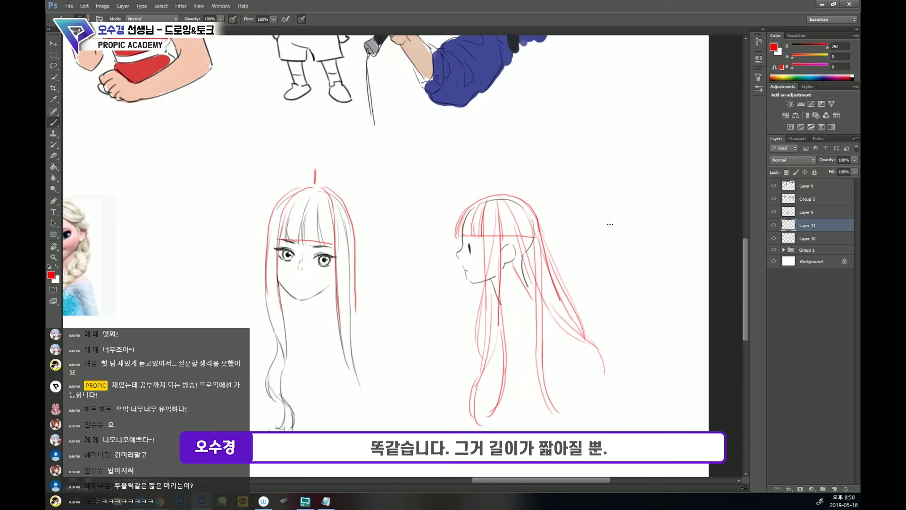
- On Layer 10, sketch a new bald head in profile in black, with forehead, nose, chin, skull curve and ear
key("alt+bracketleft")
key("d")
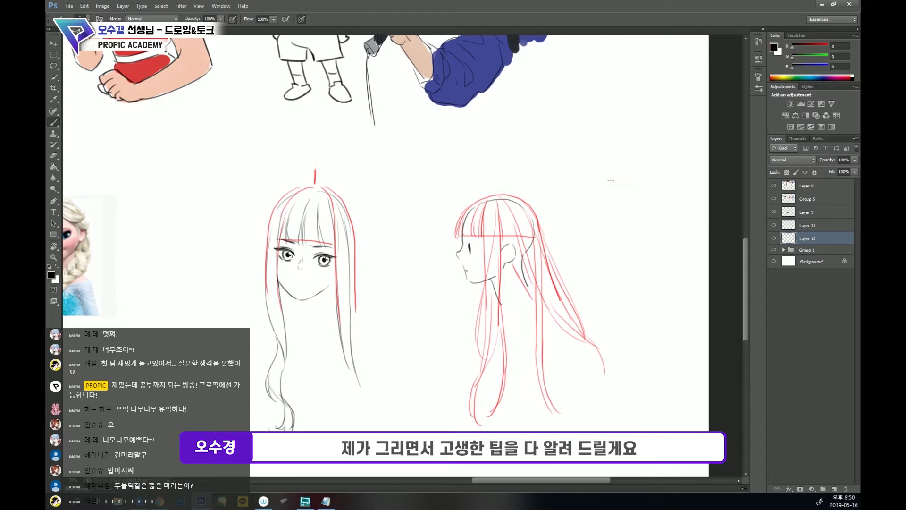
left_click_drag(606, 179, 587, 224)
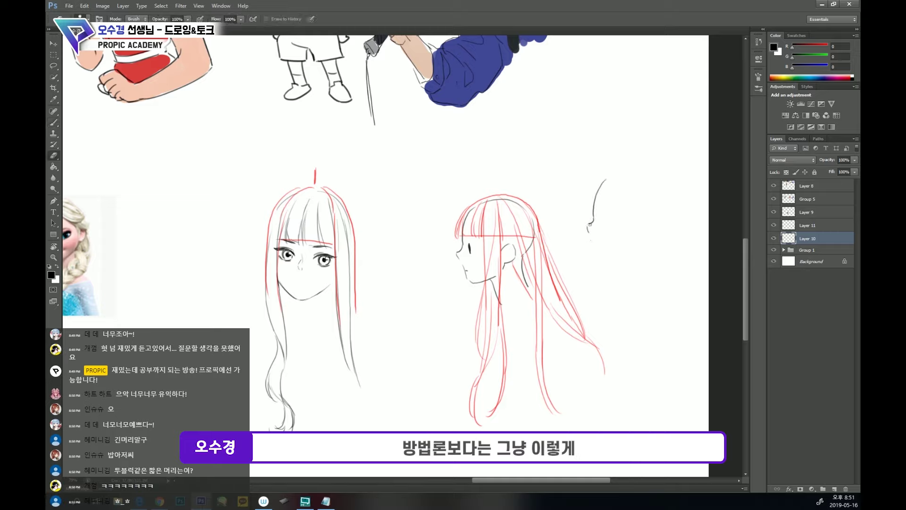
key("e")
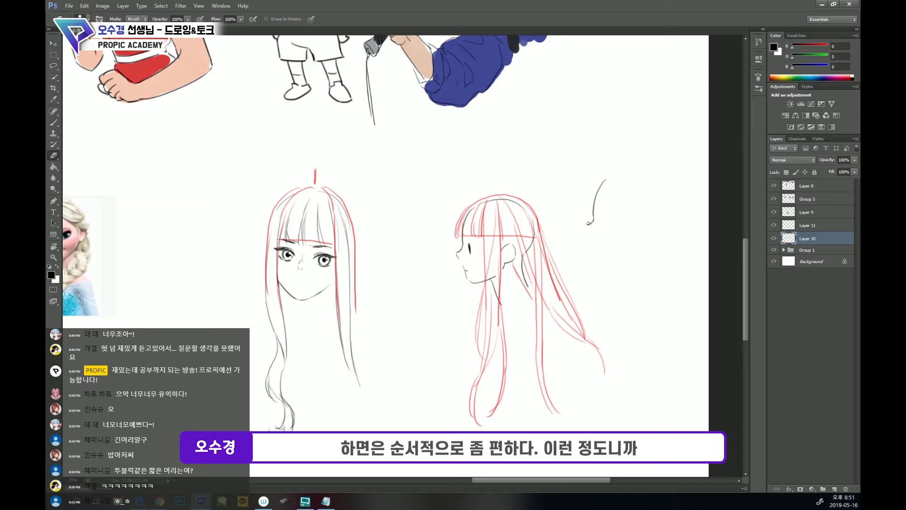
key("b")
left_click_drag(591, 221, 591, 235)
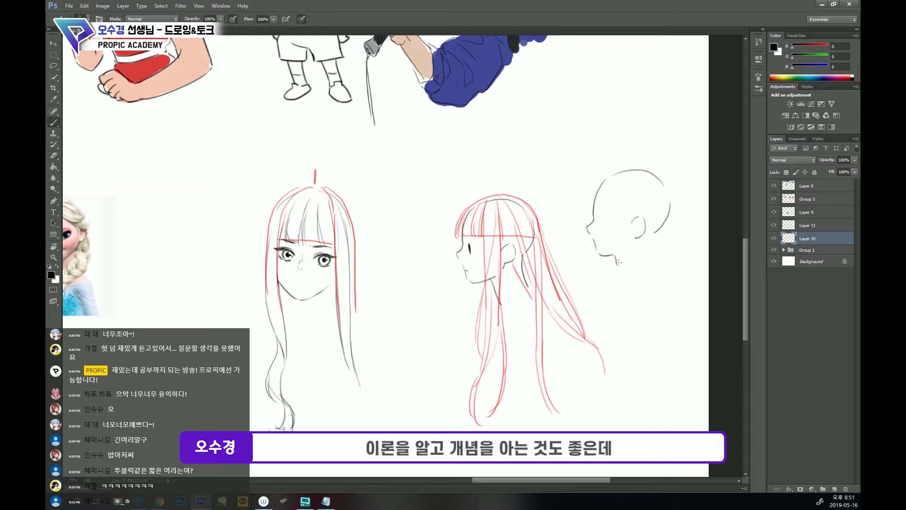
- Clean up the jaw and draw the bald profile's neck with a slanted collar line, tidying the nape
key("e")
mouse_move(616, 263)
left_mouse_down()
mouse_move(601, 258)
mouse_move(621, 254)
mouse_move(627, 266)
mouse_move(653, 259)
left_mouse_up()
key("b")
key("e")
left_click_drag(654, 258, 650, 242)
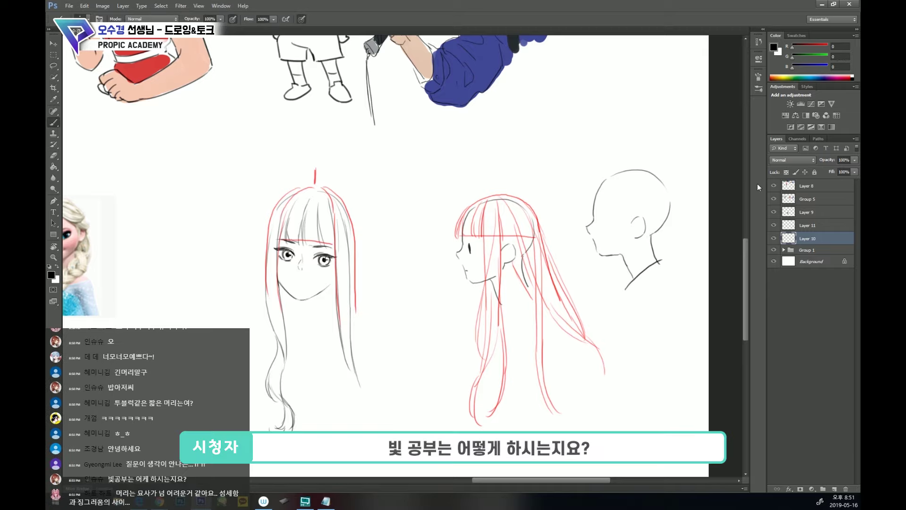
- Paste the grey figure photo over the profile sketches and add a new layer above it
key("ctrl+v")
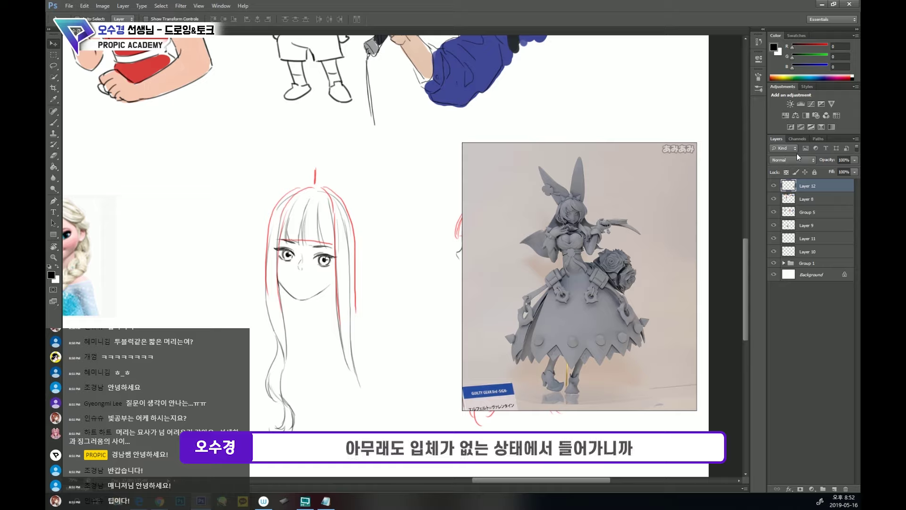
left_click(835, 489)
key("b")
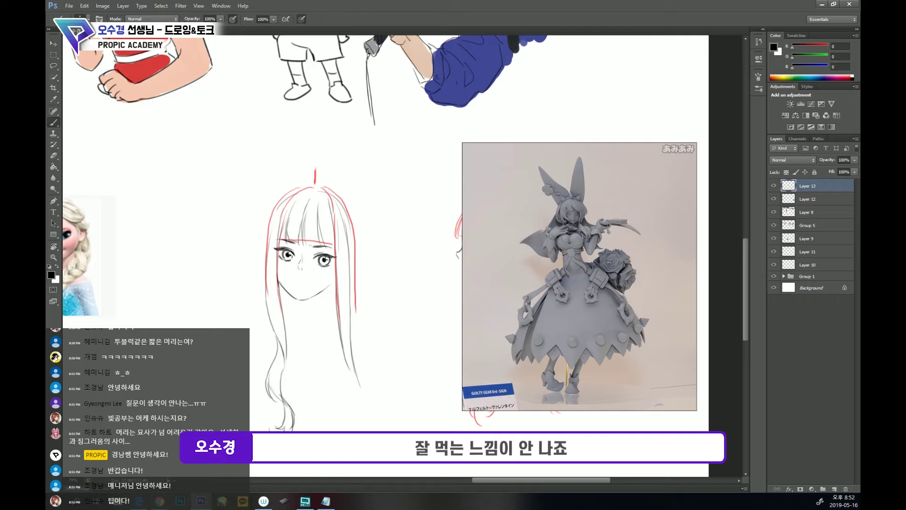
scroll(606, 258, "up", 2)
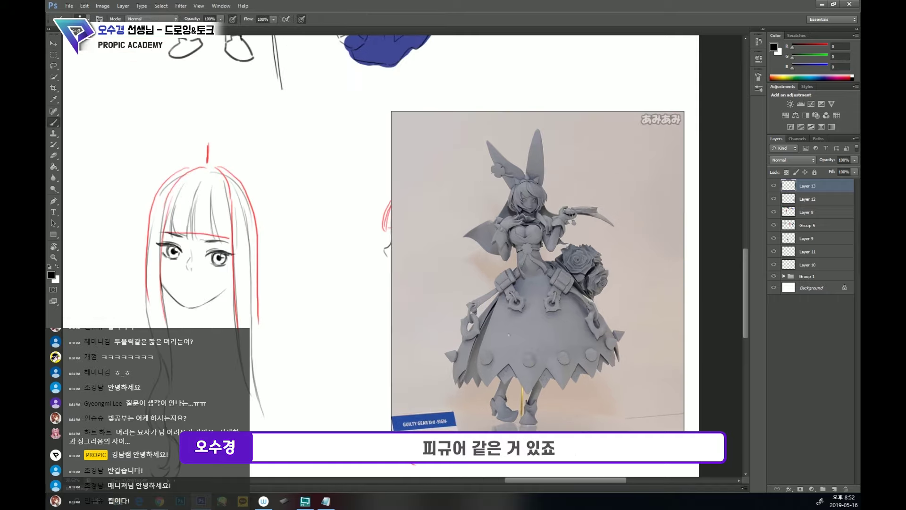
- Set the new layer's blend mode to Overlay and choose pale yellow fef4bf as the brush colour
left_click(785, 161)
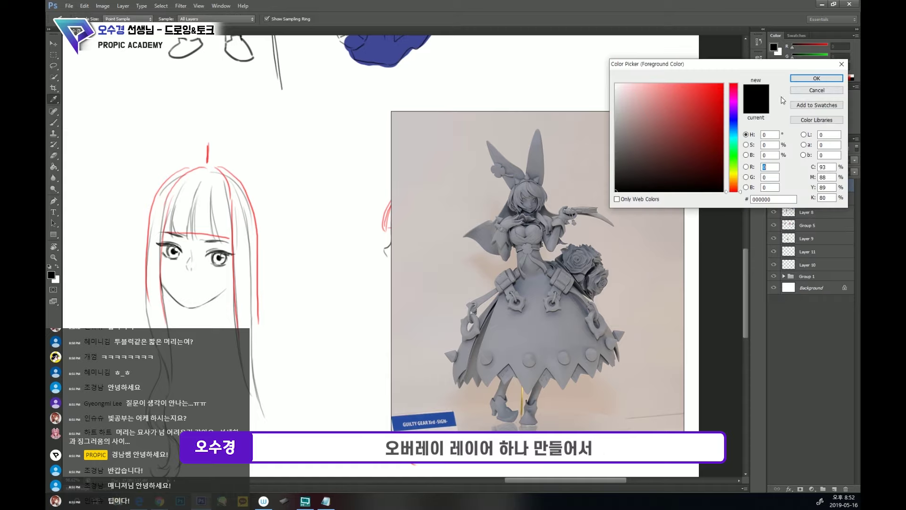
left_click(734, 176)
left_click(642, 87)
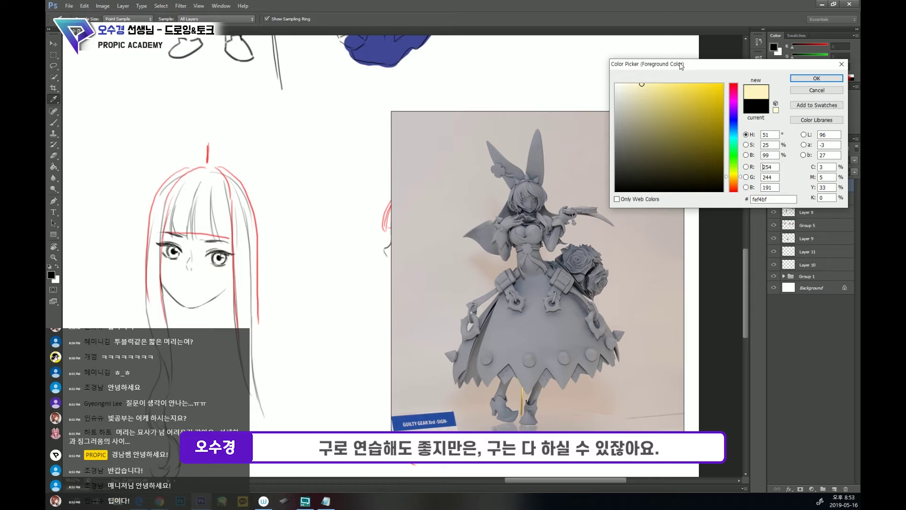
key("Return")
key("b")
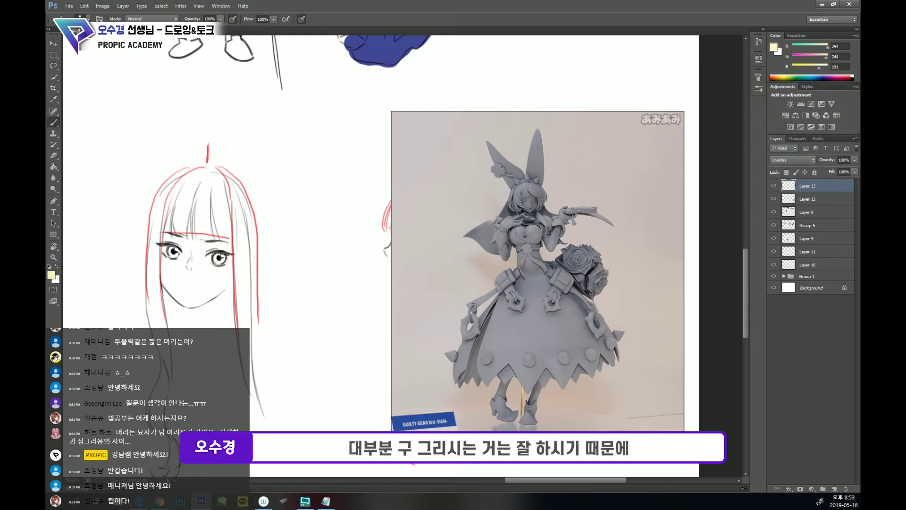
- Darken the yellow to RGB 243, 234, 184 and paint overhead-light patches on the figure's hair, hands, chest and blade
left_click_drag(525, 190, 646, 175)
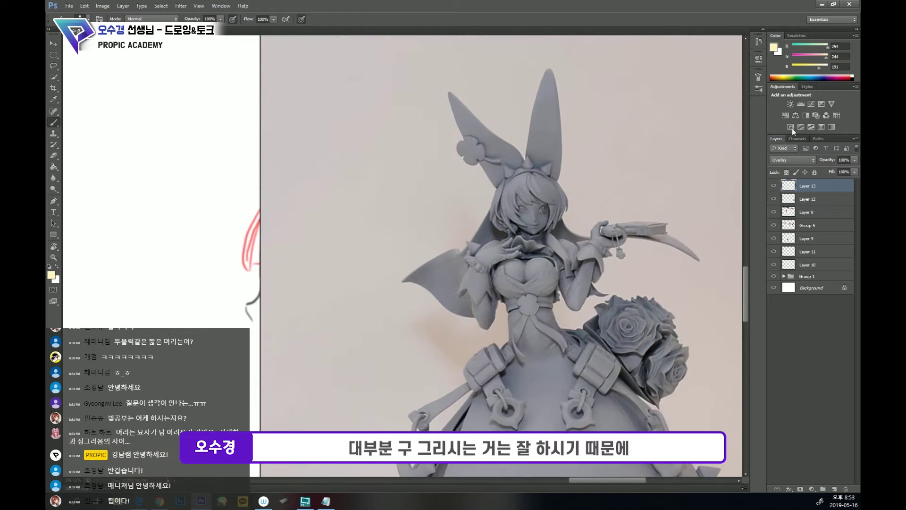
left_click(773, 47)
left_click(640, 96)
left_click_drag(640, 95, 642, 90)
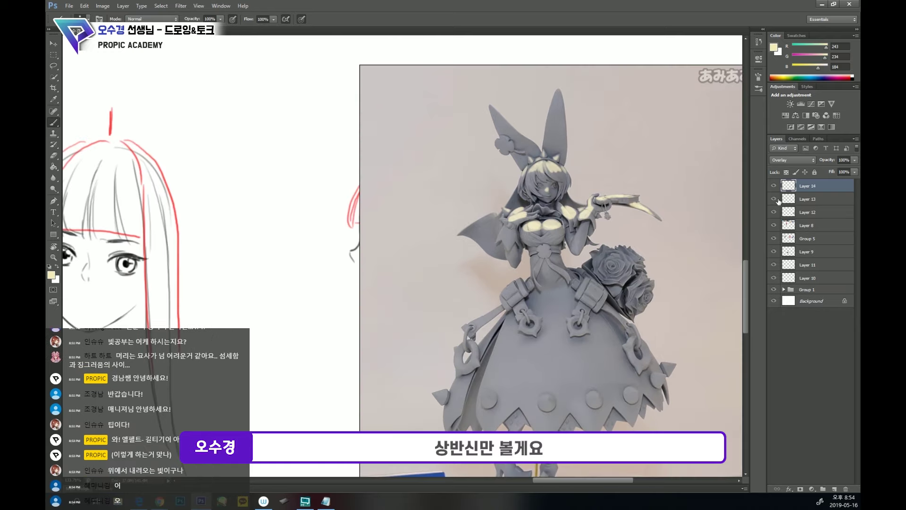
- Hide the overhead-light layer and paint light from the left on Layer 14 over the hair, face, hand and ear flower
left_click(777, 200)
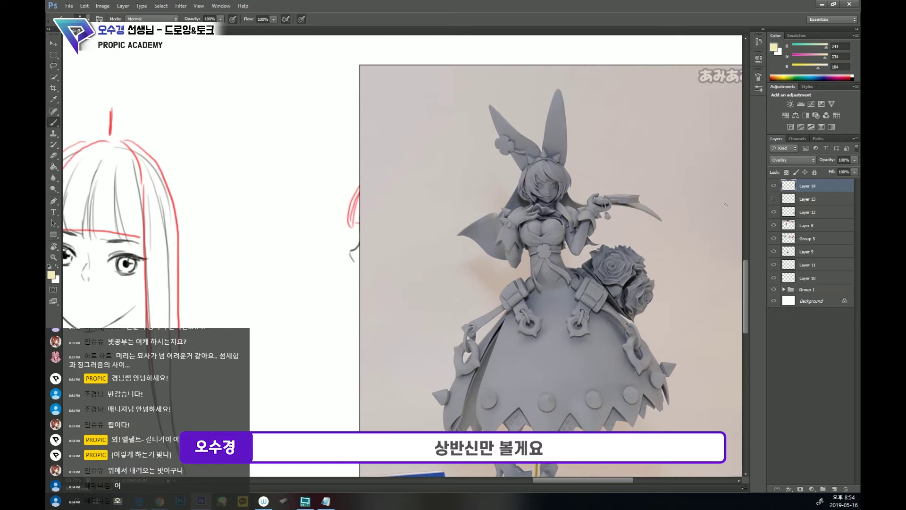
scroll(566, 199, "up", 3)
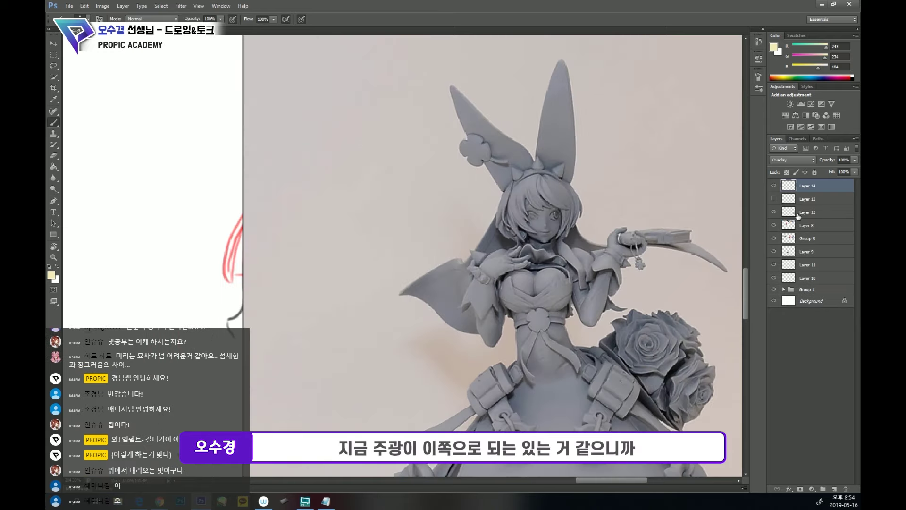
left_click(773, 188)
left_click(773, 187)
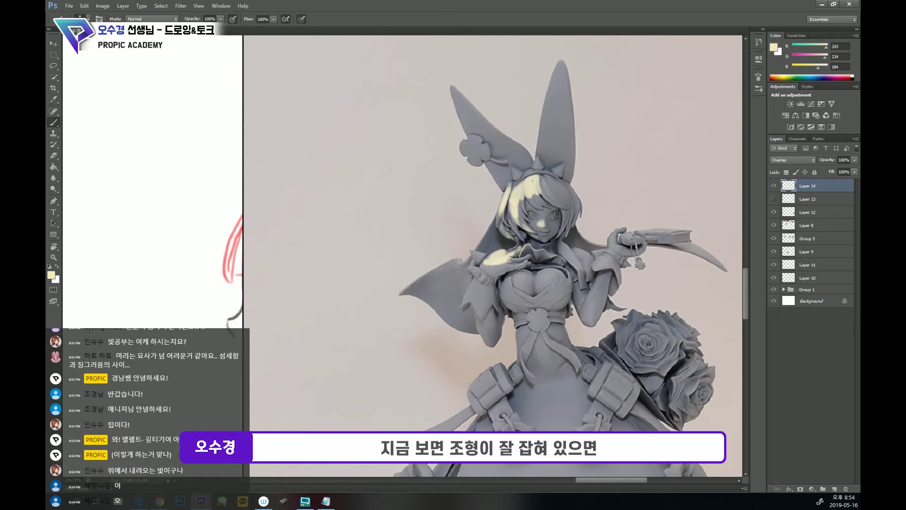
left_click_drag(525, 252, 533, 245)
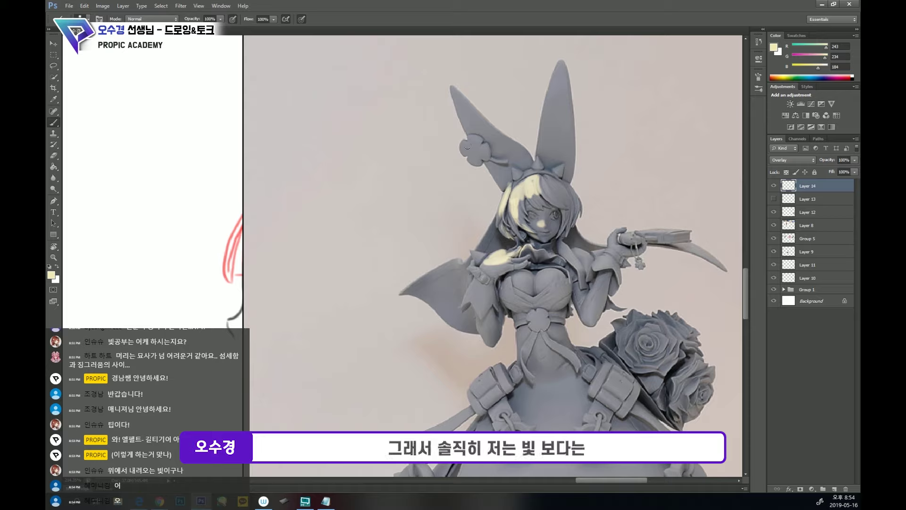
mouse_move(467, 145)
left_mouse_down()
mouse_move(463, 153)
mouse_move(476, 158)
mouse_move(470, 144)
left_mouse_up()
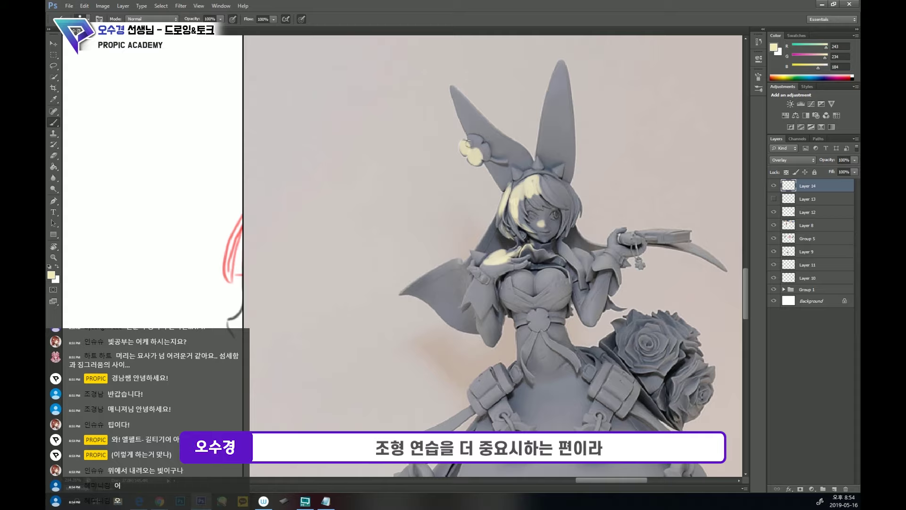
- Extend the left-side light to the ear edge, sleeve and chest, and erase part of the chest highlight
scroll(519, 283, "down", 1)
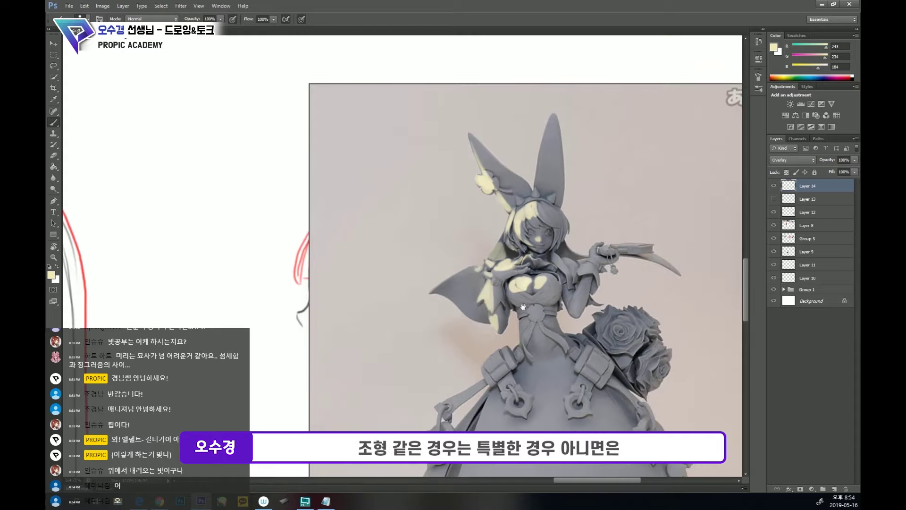
scroll(523, 307, "up", 1)
key("e")
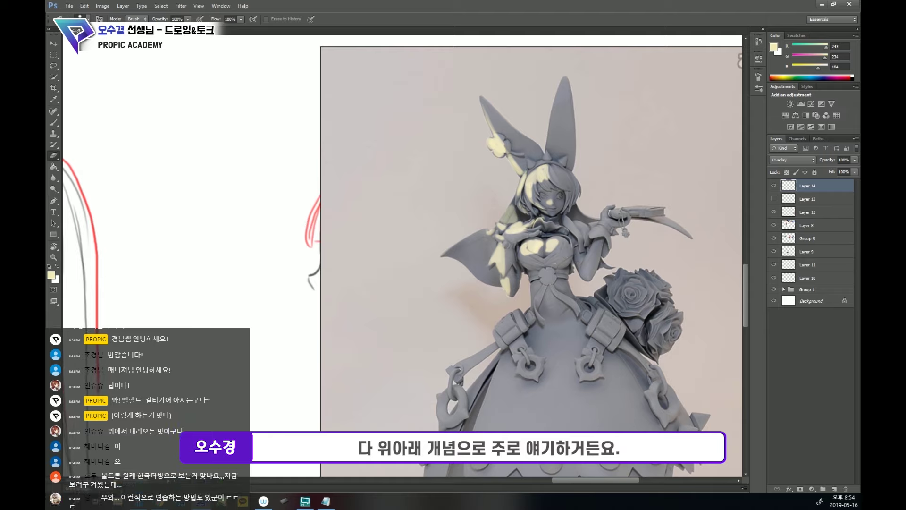
left_click_drag(554, 266, 555, 255)
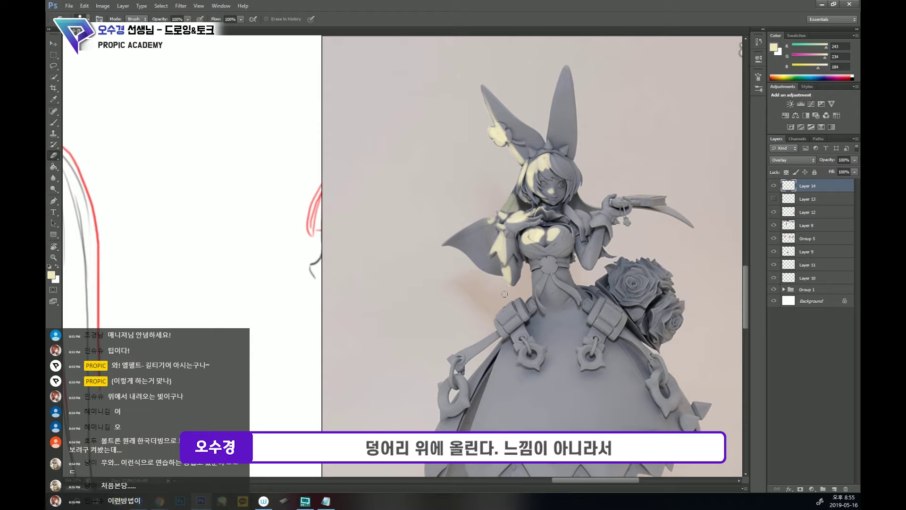
- Paint the left-side light over the figure's upper skirt, belt pouch, ring and hanging strap
key("b")
mouse_move(517, 315)
left_mouse_down()
mouse_move(521, 297)
mouse_move(505, 315)
left_mouse_up()
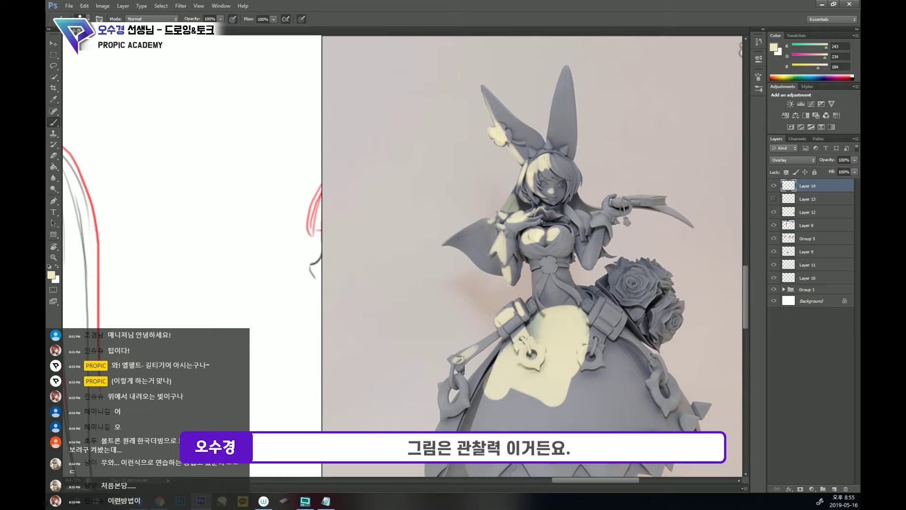
mouse_move(496, 336)
left_mouse_down()
mouse_move(459, 369)
mouse_move(460, 358)
mouse_move(461, 383)
mouse_move(457, 369)
left_mouse_up()
- Reduce the brush size and add finer light strokes to the strap end, skirt ring, waist ribbon and second pouch
key("bracketleft")
key("bracketleft")
key("bracketleft")
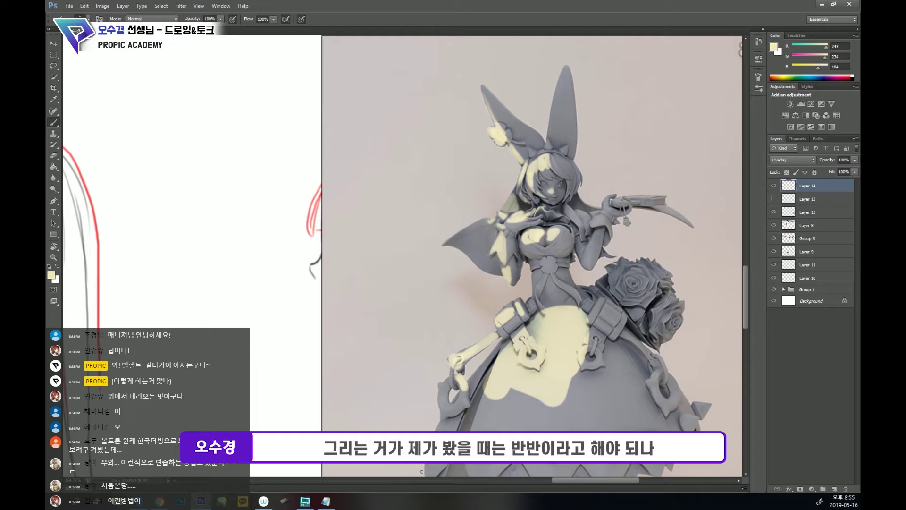
left_click_drag(452, 365, 440, 389)
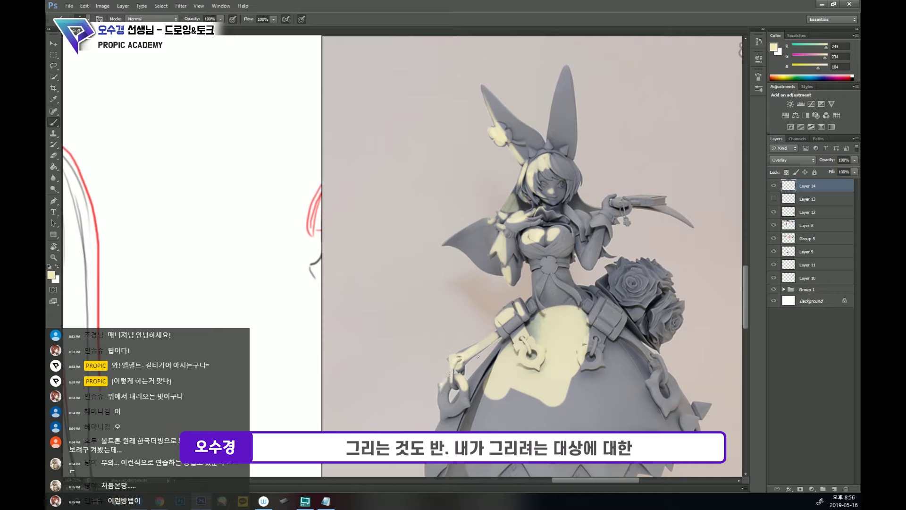
left_click_drag(538, 303, 545, 314)
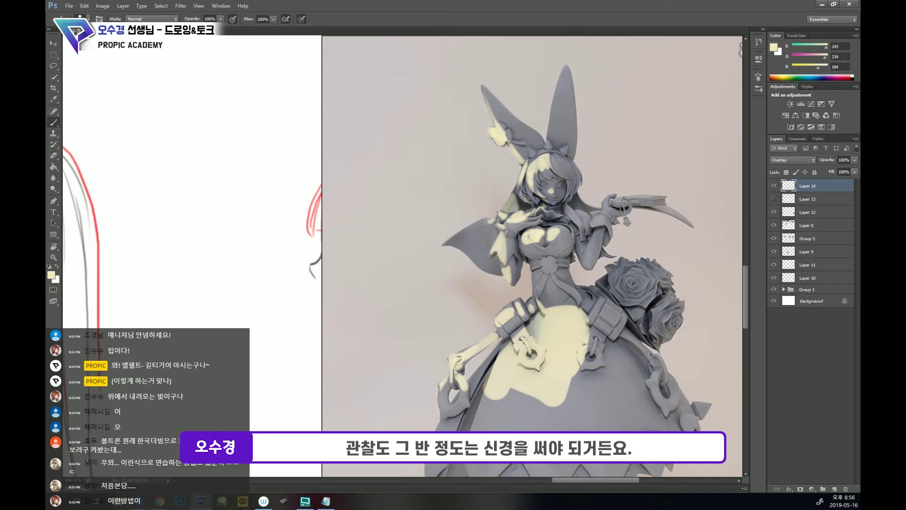
mouse_move(593, 319)
left_mouse_down()
mouse_move(601, 301)
mouse_move(612, 328)
left_mouse_up()
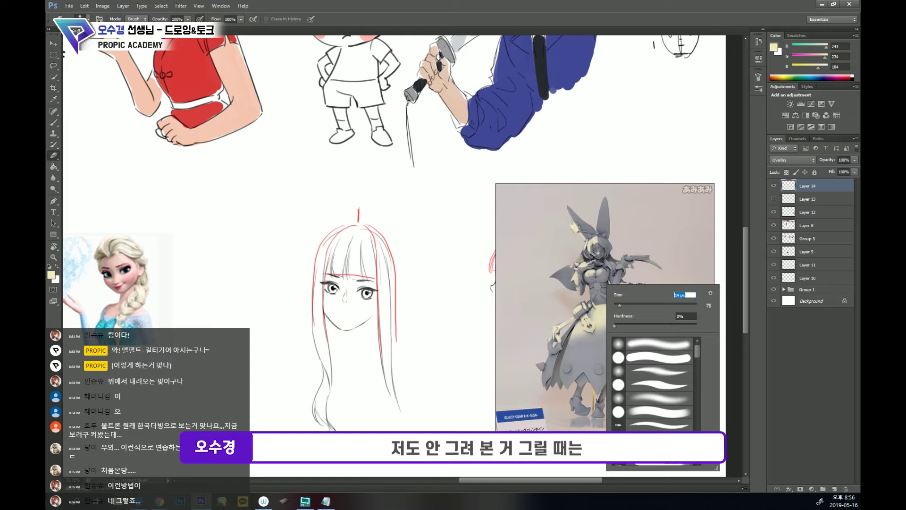
- Hide the figure photo and its light layers, and outline the bald profile's short hair sections in red on Layer 11
scroll(614, 239, "up", 3)
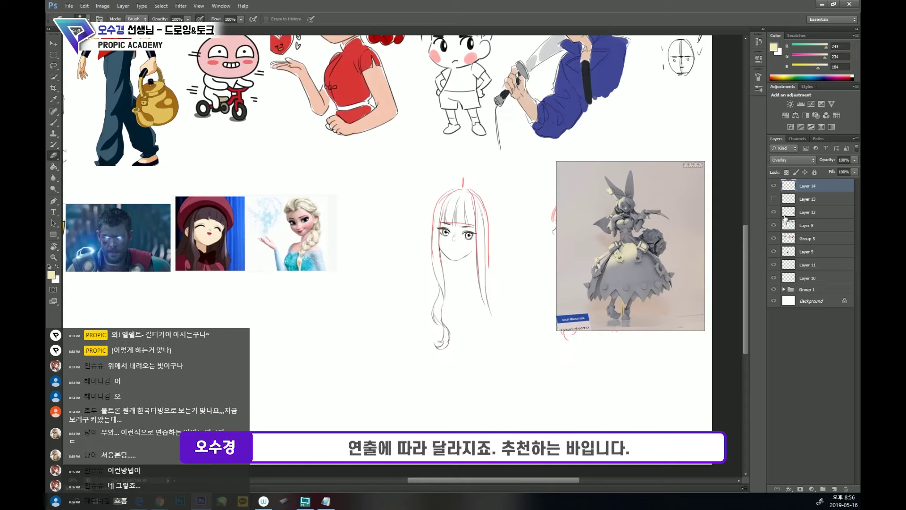
scroll(690, 241, "up", 2)
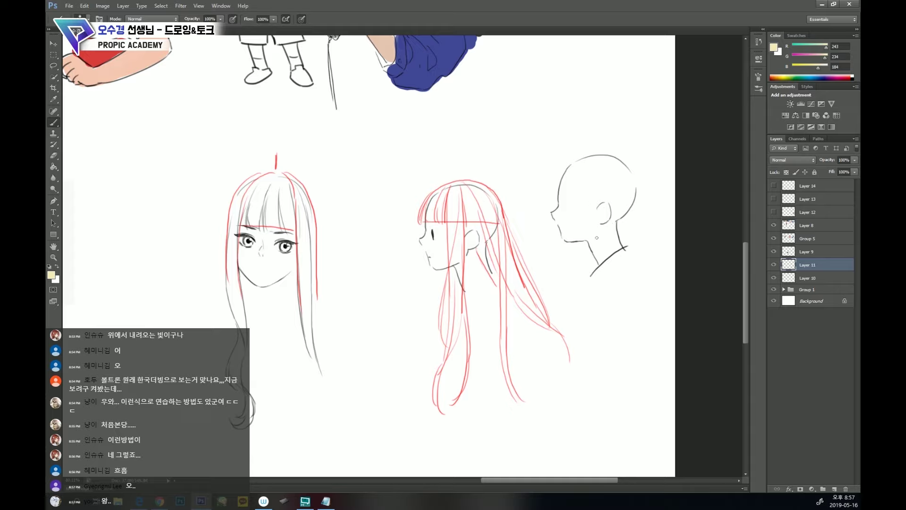
left_click(772, 77)
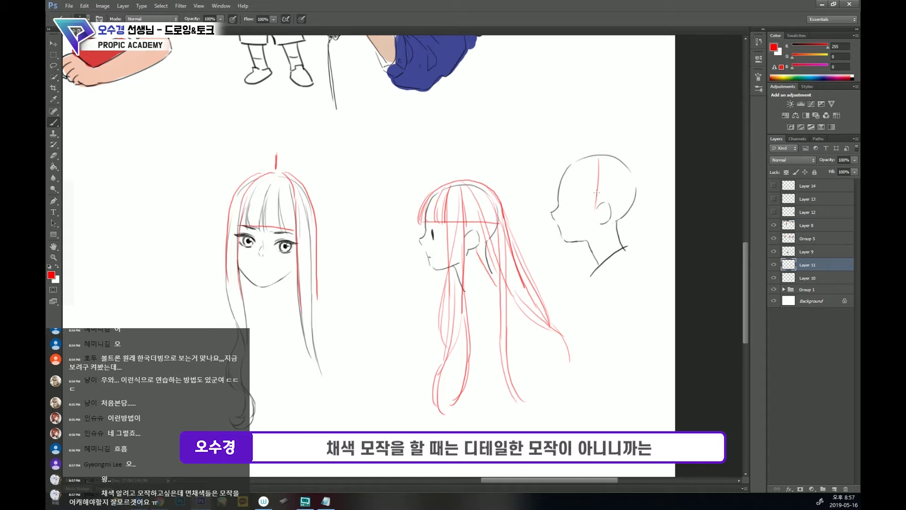
left_click_drag(571, 159, 554, 186)
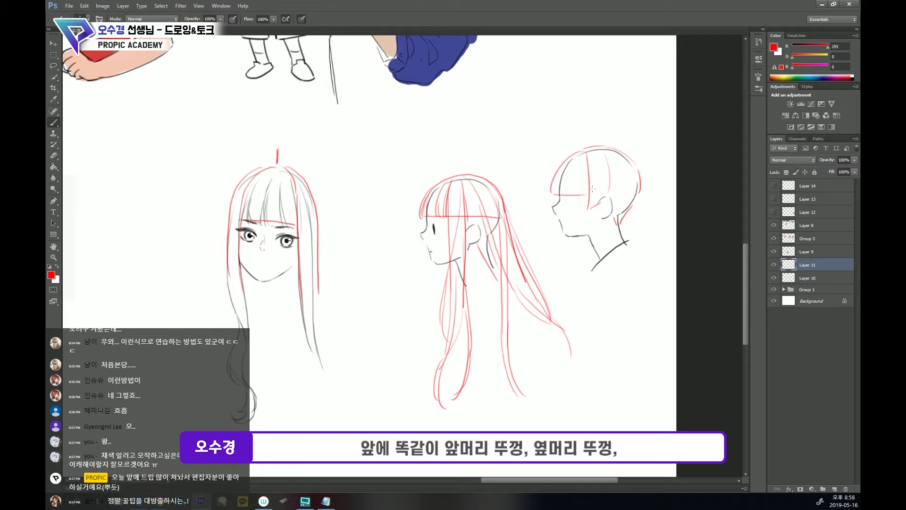
- Erase and redraw the short hair's fringe line higher, and strengthen the side section and nape lines in red
key("e")
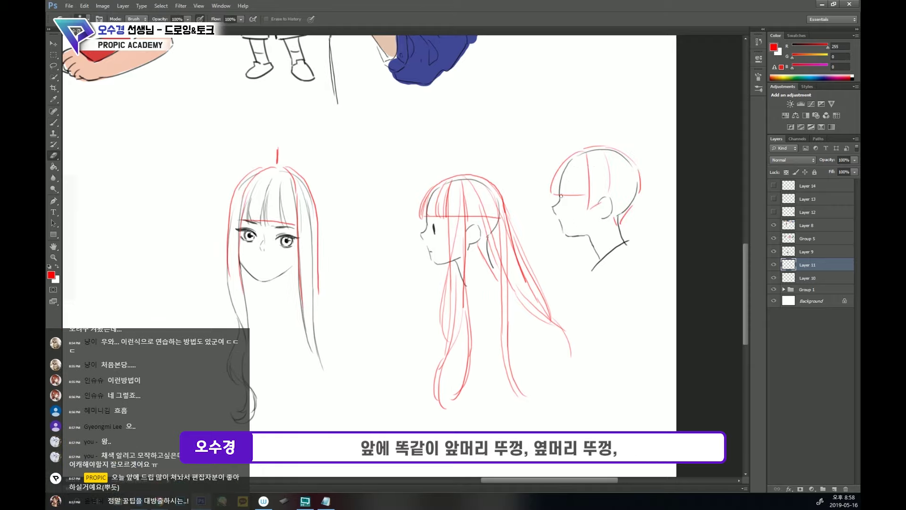
mouse_move(561, 195)
left_mouse_down()
mouse_move(551, 195)
mouse_move(582, 189)
mouse_move(580, 218)
mouse_move(606, 200)
left_mouse_up()
key("b")
left_click_drag(601, 150, 611, 227)
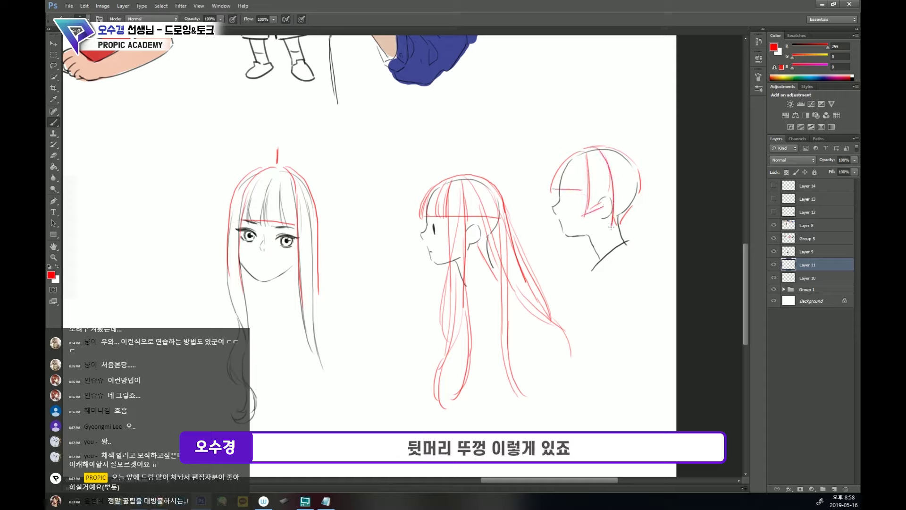
left_click_drag(641, 185, 620, 217)
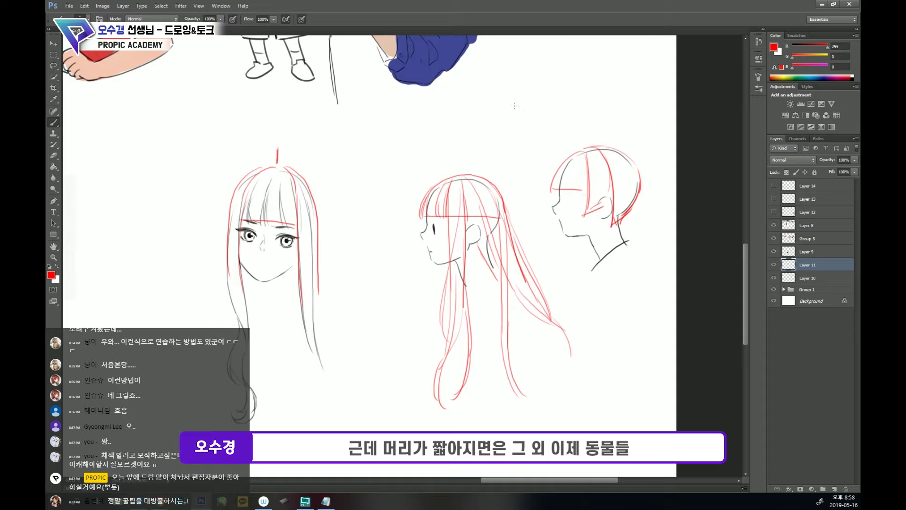
- Sketch a small red square filled with stepped vertical strands above the profiles, and draw a layer line across the short hair
mouse_move(507, 95)
left_mouse_down()
mouse_move(509, 137)
mouse_move(554, 86)
mouse_move(556, 135)
left_mouse_up()
left_click_drag(508, 141, 546, 136)
left_click_drag(507, 91, 504, 110)
mouse_move(513, 90)
left_mouse_down()
mouse_move(512, 111)
mouse_move(520, 109)
left_mouse_up()
mouse_move(532, 85)
left_mouse_down()
mouse_move(529, 113)
mouse_move(512, 131)
left_mouse_up()
left_click_drag(518, 107, 524, 131)
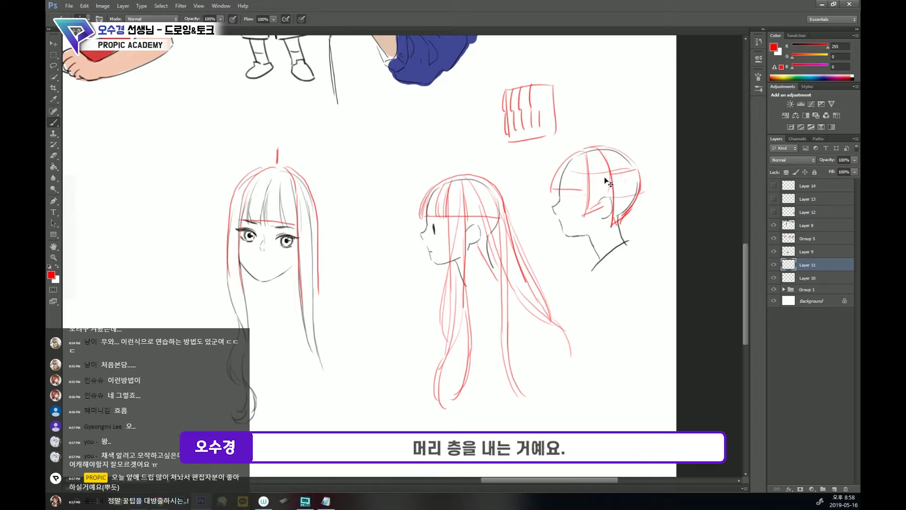
- Erase the layer line and inner section lines on the short-haired profile, and redraw the side section line in red
key("e")
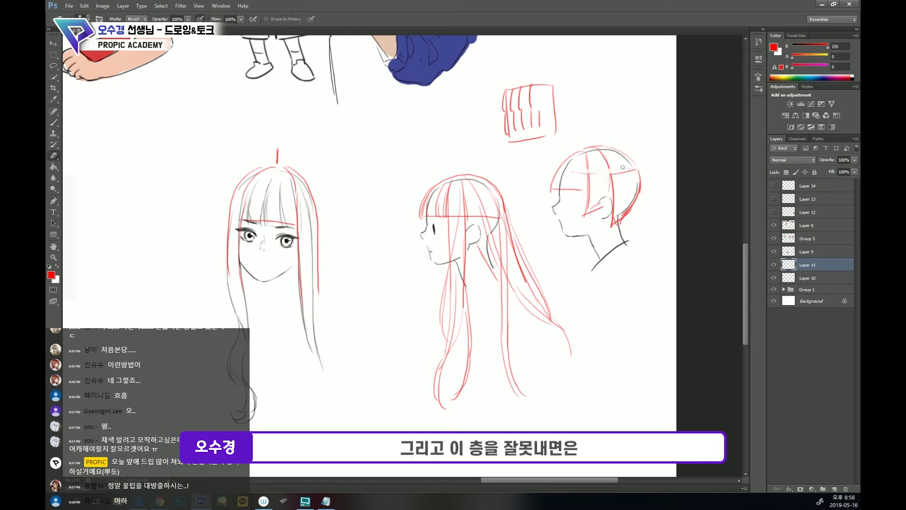
left_click_drag(633, 170, 599, 175)
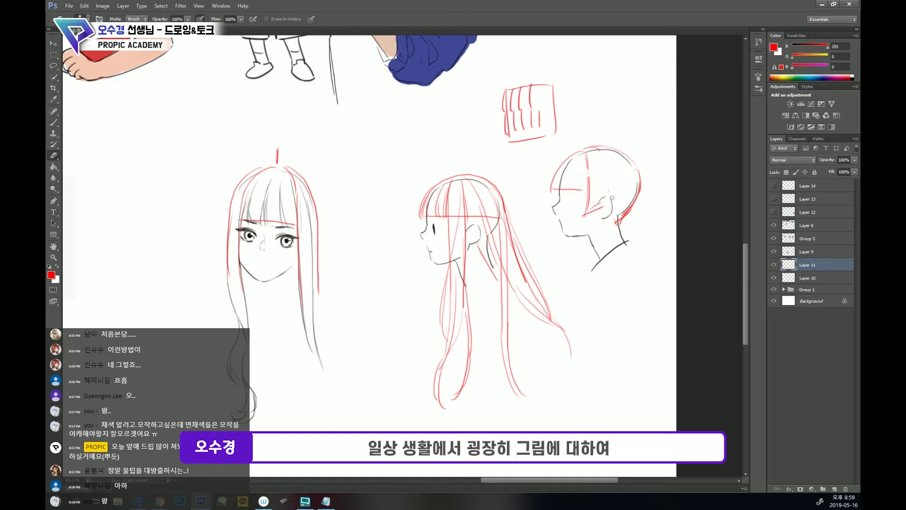
mouse_move(586, 155)
left_mouse_down()
mouse_move(588, 206)
mouse_move(599, 201)
mouse_move(604, 210)
left_mouse_up()
key("b")
left_click_drag(584, 150, 585, 218)
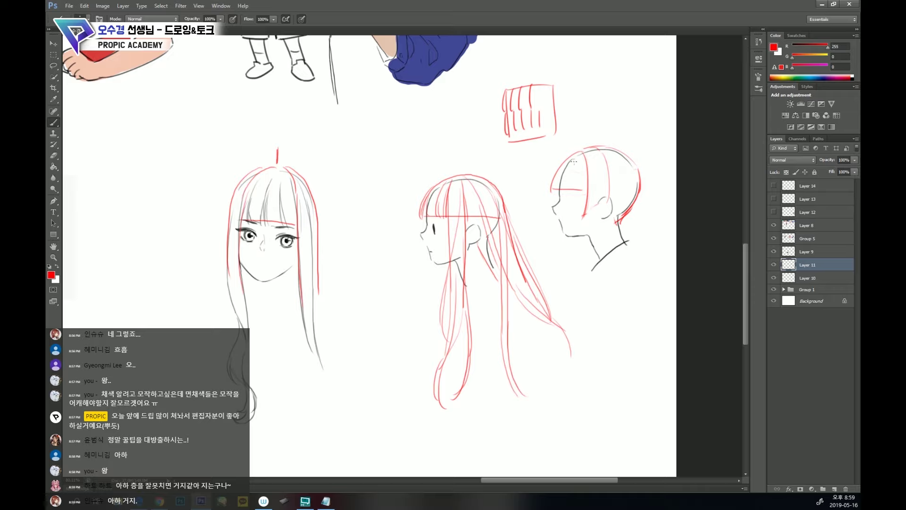
- Erase the fringe outline and redraw the short-haired profile's fringe and side hair as layered red strands
key("e")
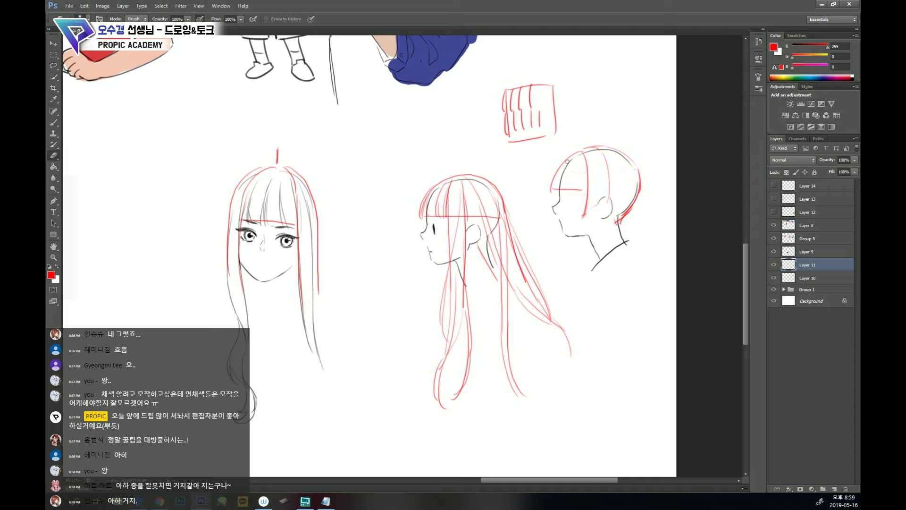
left_click_drag(574, 158, 551, 182)
key("b")
mouse_move(573, 165)
left_mouse_down()
mouse_move(569, 189)
mouse_move(583, 215)
left_mouse_up()
key("e")
key("b")
left_click_drag(585, 153, 592, 212)
- Erase part of the side hair and sketch a short red sideburn in front of the short-haired profile's ear
key("e")
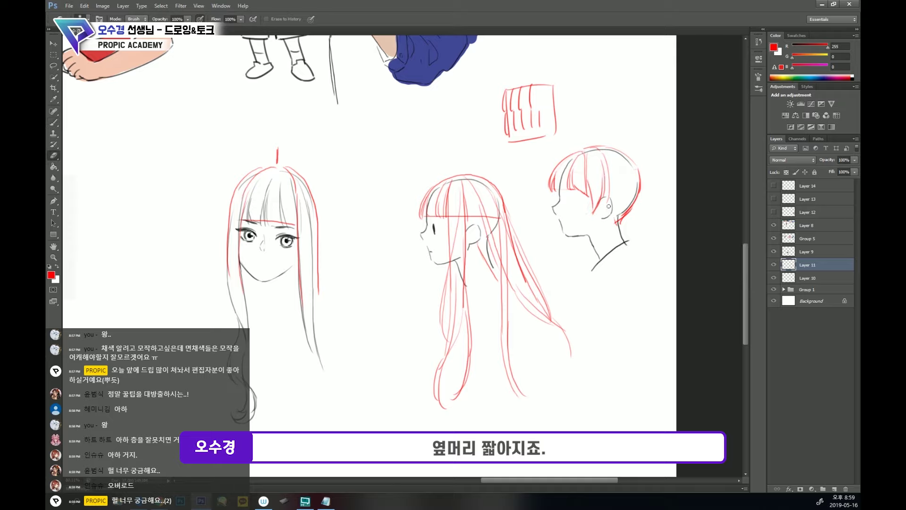
mouse_move(594, 181)
left_mouse_down()
mouse_move(599, 211)
mouse_move(578, 184)
mouse_move(587, 175)
mouse_move(592, 194)
left_mouse_up()
key("b")
left_click_drag(594, 197, 593, 213)
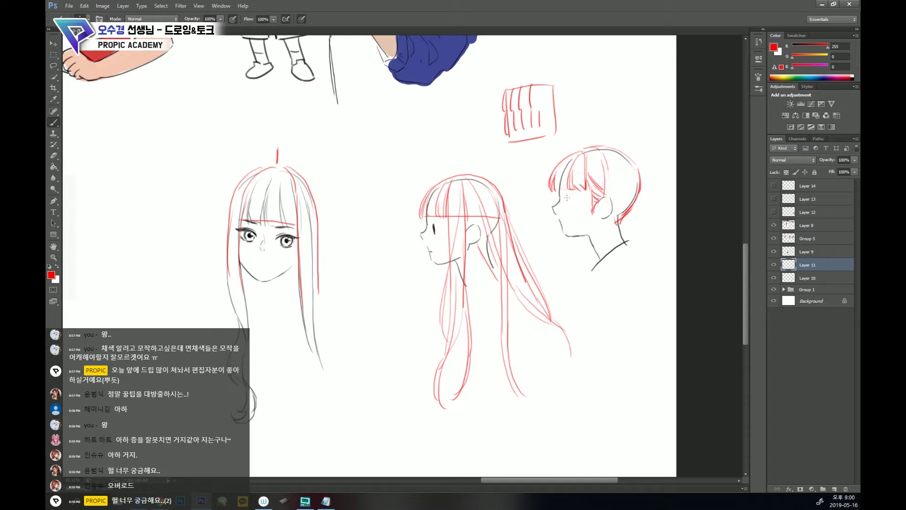
- Sketch layered red strands over the back of the short-haired profile's head and down to the nape
mouse_move(599, 179)
left_mouse_down()
mouse_move(576, 188)
mouse_move(636, 188)
left_mouse_up()
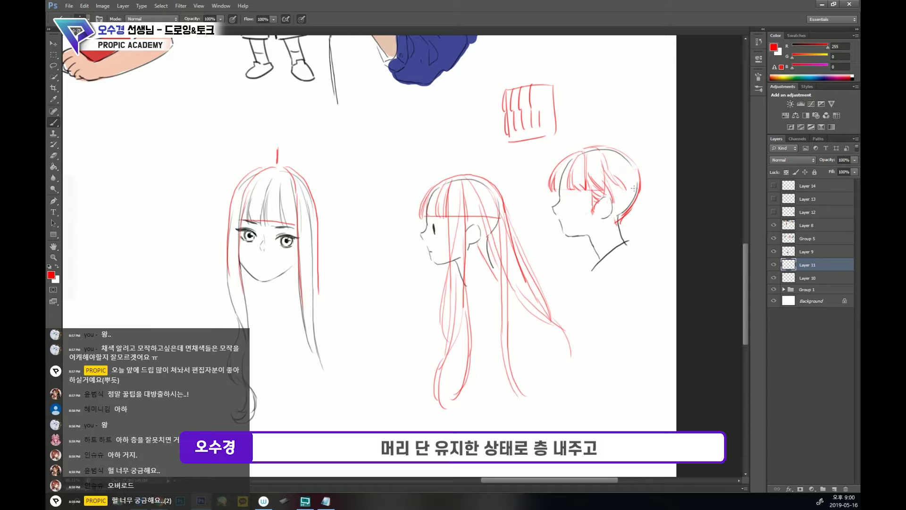
left_click_drag(616, 155, 639, 193)
key("ctrl+z")
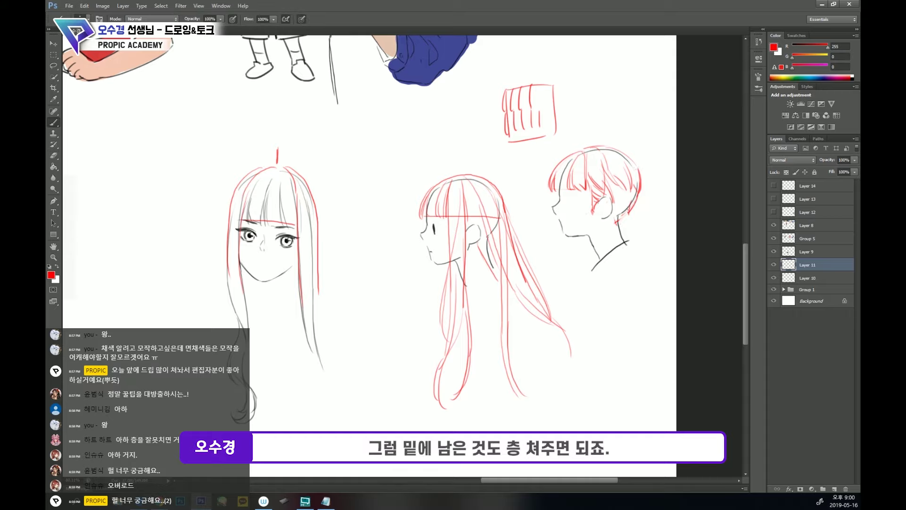
left_click_drag(631, 193, 614, 217)
- Select the short-haired profile's nape hair with the Lasso and start a Free Transform on it
scroll(605, 207, "down", 1)
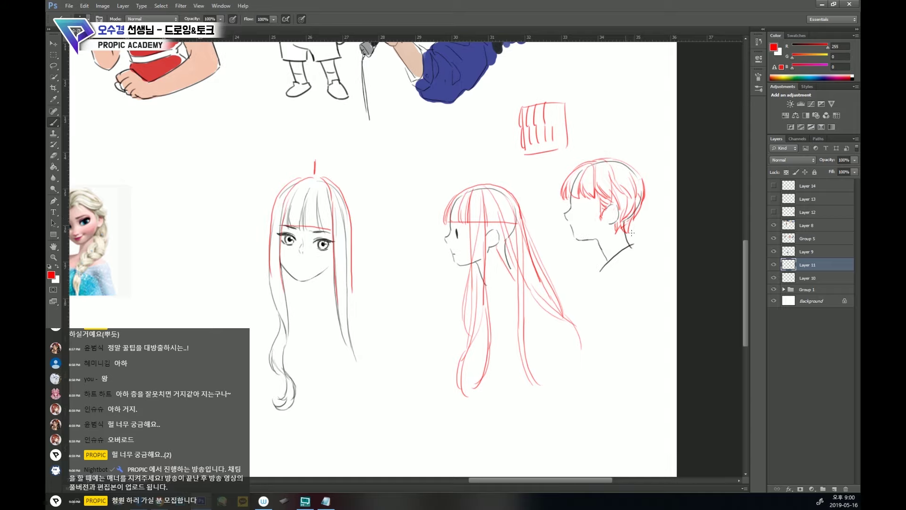
key("l")
mouse_move(652, 225)
left_mouse_down()
mouse_move(647, 158)
mouse_move(575, 243)
mouse_move(613, 249)
left_mouse_up()
key("ctrl+t")
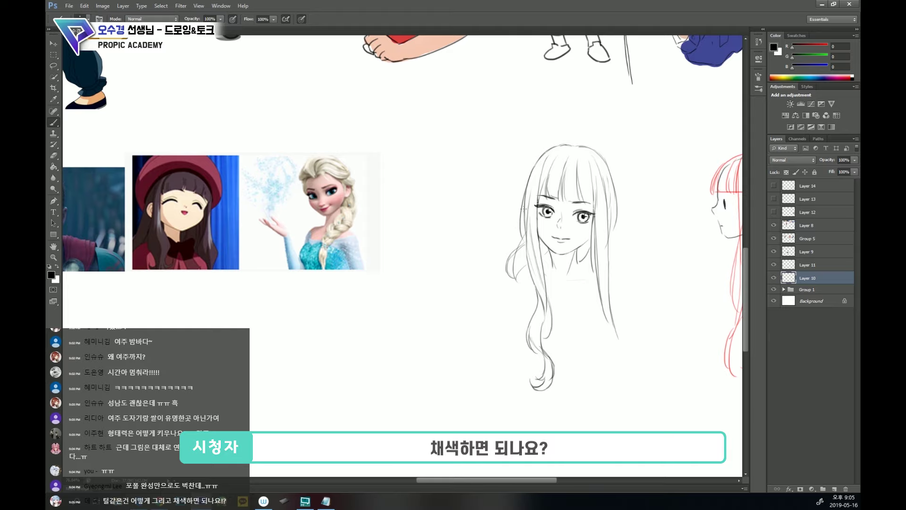
- Strengthen the front-facing girl's side hair and sketch black strands hanging below the red square on Layer 10
left_click_drag(523, 206, 522, 236)
left_click_drag(739, 230, 475, 267)
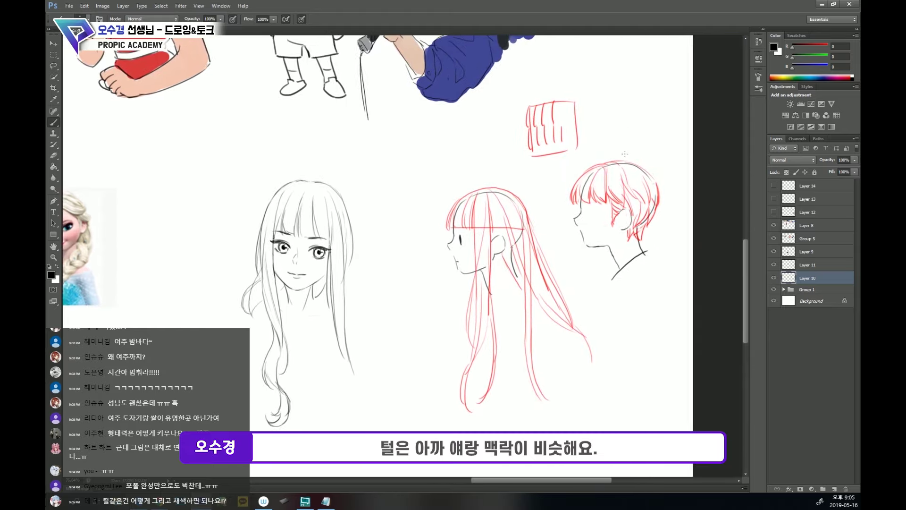
left_click_drag(626, 139, 643, 132)
mouse_move(532, 151)
left_mouse_down()
mouse_move(531, 176)
mouse_move(541, 175)
left_mouse_up()
mouse_move(553, 152)
left_mouse_down()
mouse_move(551, 174)
mouse_move(564, 174)
left_mouse_up()
- Choose a larger hard brush and paint a greyish-pink rounded rectangle in the empty area below the reference pictures
mouse_move(486, 281)
left_mouse_down()
mouse_move(483, 221)
mouse_move(534, 251)
mouse_move(525, 232)
mouse_move(547, 328)
left_mouse_up()
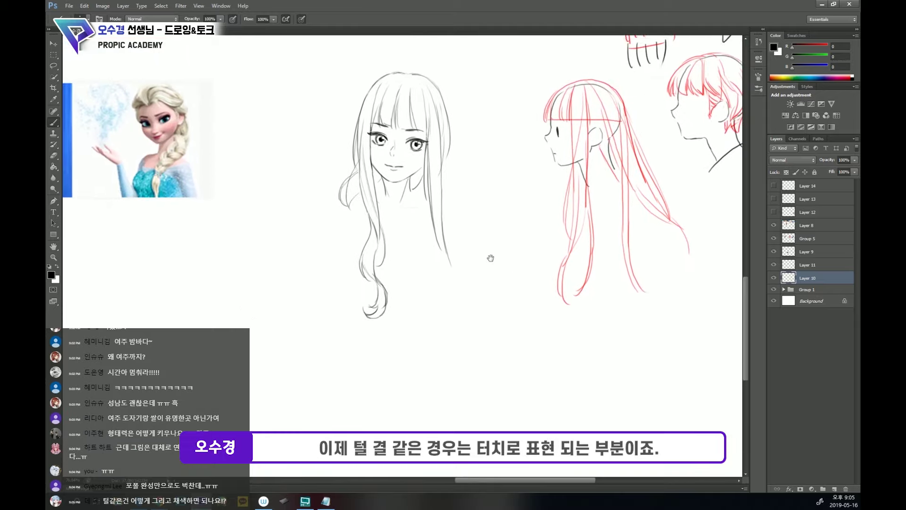
left_click_drag(490, 257, 592, 285)
left_click_drag(510, 268, 626, 207)
mouse_move(542, 232)
left_mouse_down()
mouse_move(522, 236)
mouse_move(523, 220)
left_mouse_up()
right_click(342, 269)
left_click(355, 288)
right_click(336, 277)
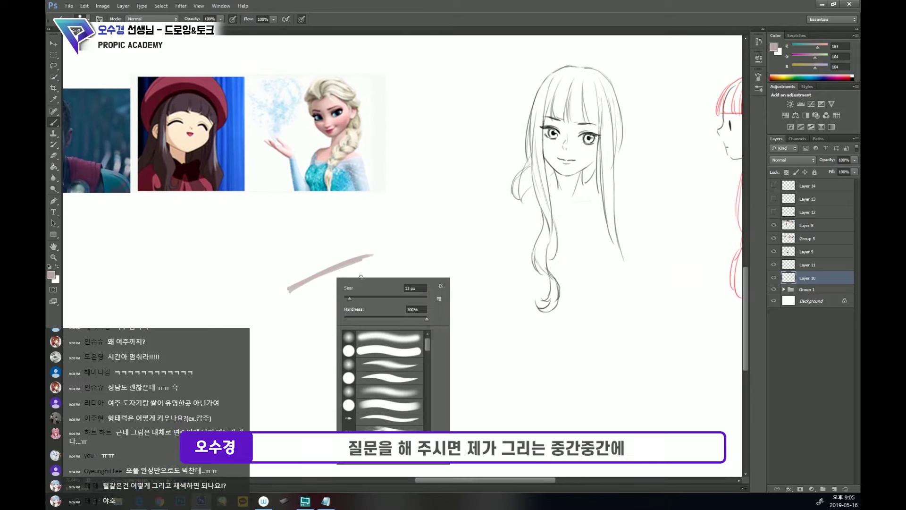
left_click(383, 297)
mouse_move(298, 296)
left_mouse_down()
mouse_move(316, 319)
mouse_move(307, 292)
mouse_move(381, 290)
mouse_move(295, 303)
mouse_move(361, 269)
mouse_move(314, 321)
mouse_move(285, 317)
mouse_move(291, 302)
mouse_move(375, 303)
mouse_move(324, 325)
mouse_move(384, 277)
mouse_move(292, 298)
mouse_move(320, 347)
mouse_move(395, 314)
mouse_move(373, 321)
mouse_move(384, 259)
mouse_move(298, 296)
mouse_move(323, 349)
mouse_move(403, 303)
mouse_move(375, 259)
mouse_move(335, 274)
mouse_move(292, 301)
mouse_move(331, 341)
mouse_move(362, 315)
mouse_move(293, 267)
left_mouse_up()
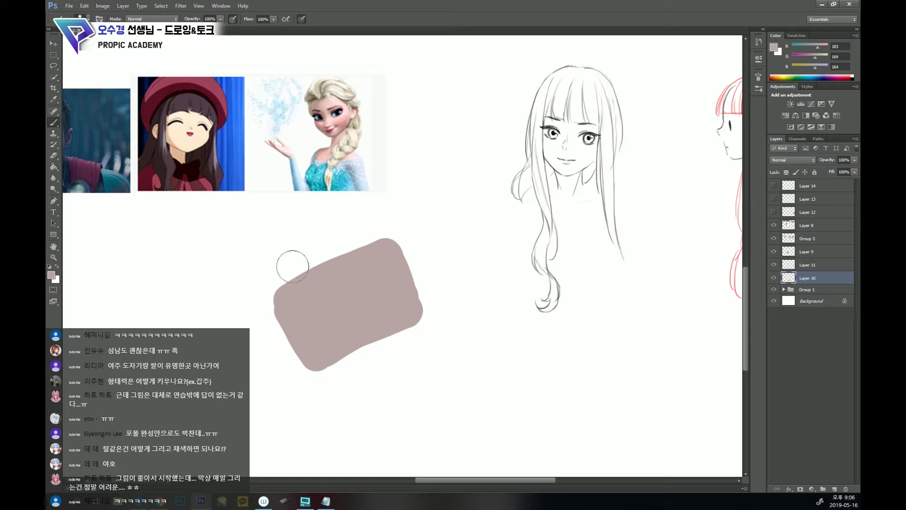
key("Delete")
key("ctrl+z")
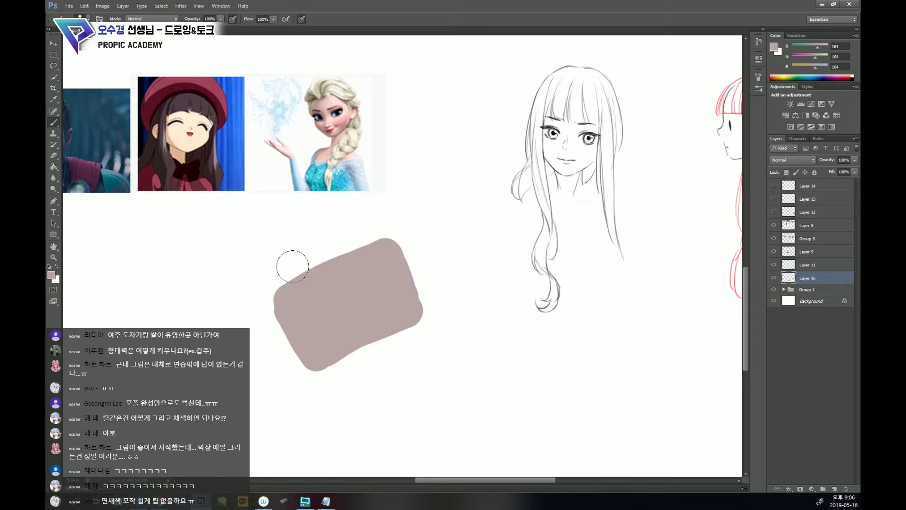
- Reduce the brush size, choose the hard round brush preset and turn on airbrush build-up
key("bracketleft")
key("bracketleft")
key("bracketleft")
key("bracketleft")
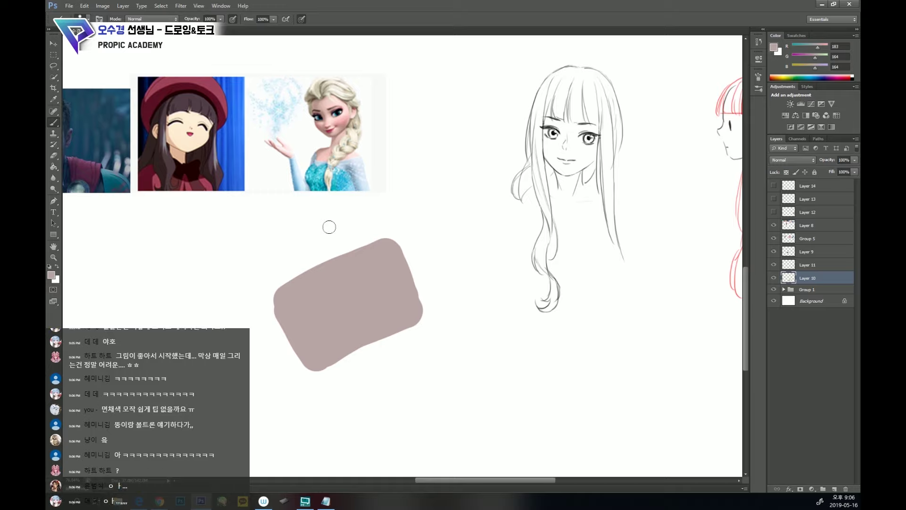
right_click(347, 288)
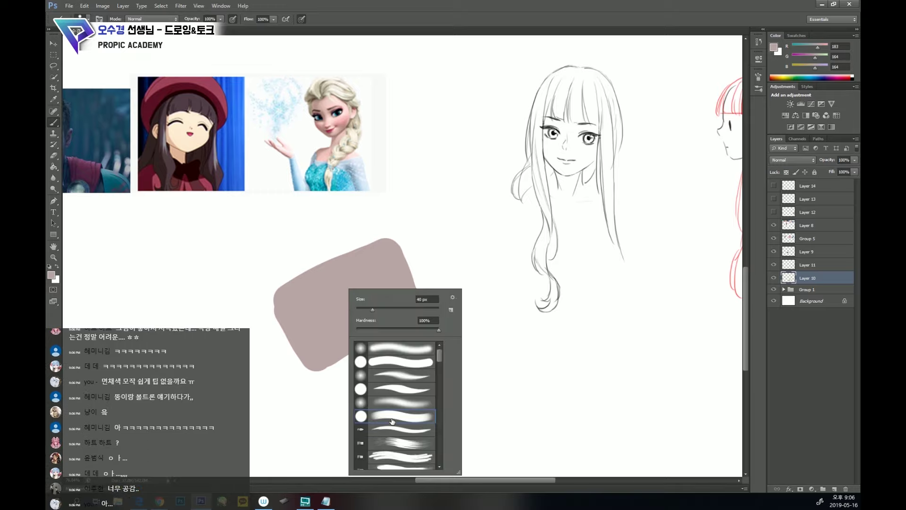
double_click(392, 421)
left_click(286, 19)
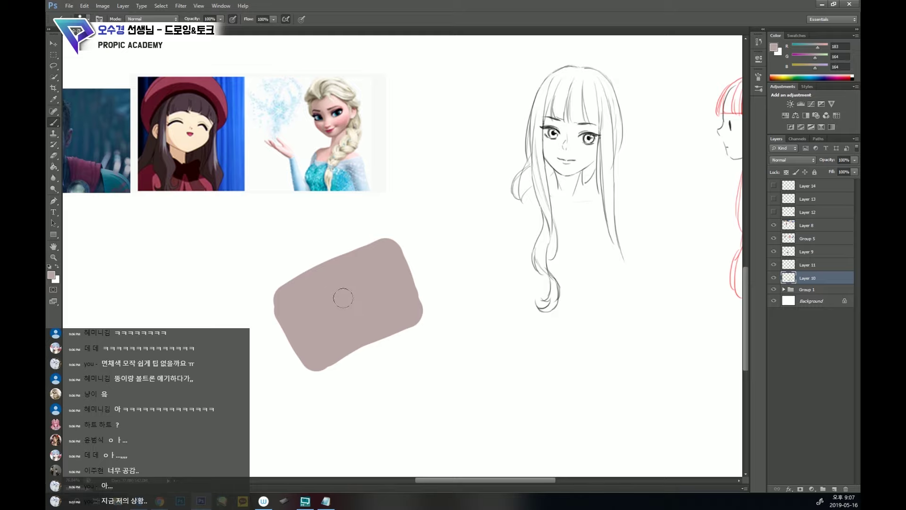
- Set the foreground colour to a darker greyish pink (RGB 140, 124, 124) and paint two diagonal stripes across the rectangle
key("n")
left_click(623, 129)
left_click_drag(623, 129, 623, 131)
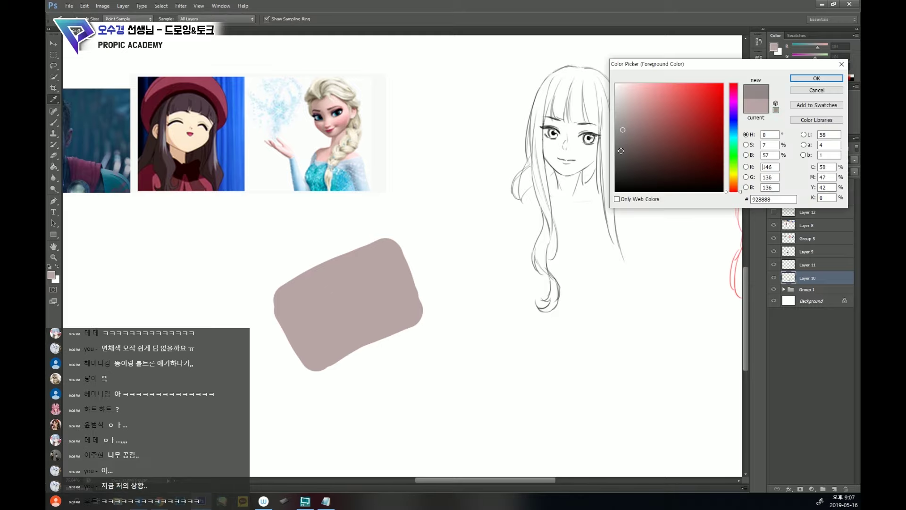
left_click(629, 133)
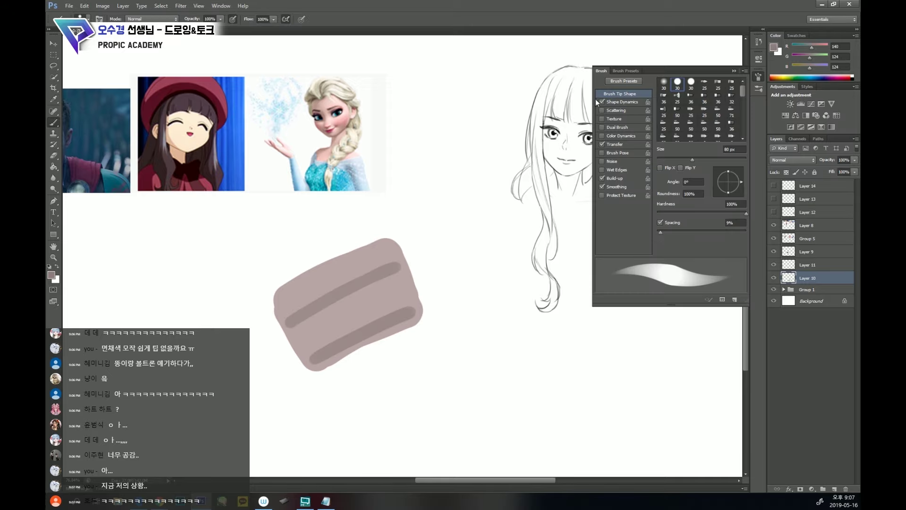
- Turn off Shape Dynamics for the brush and adjust its spacing
left_click(601, 102)
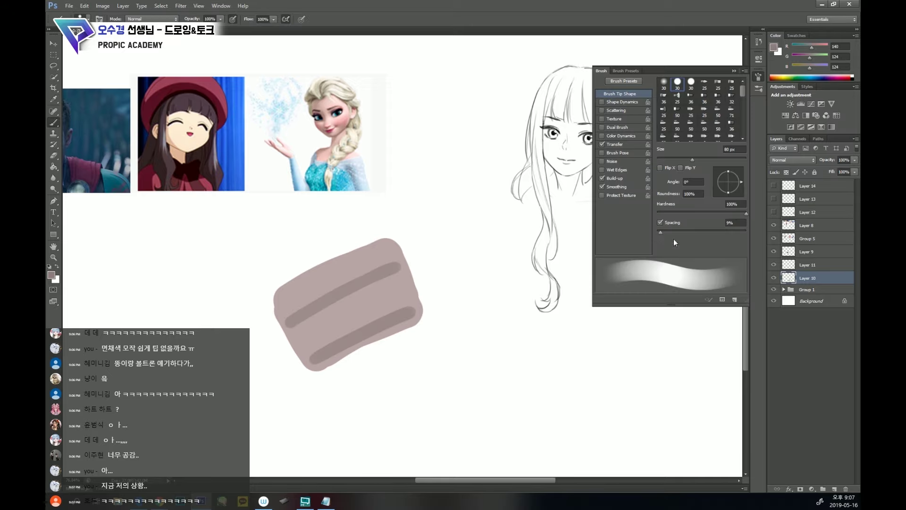
left_click(664, 232)
key("F5")
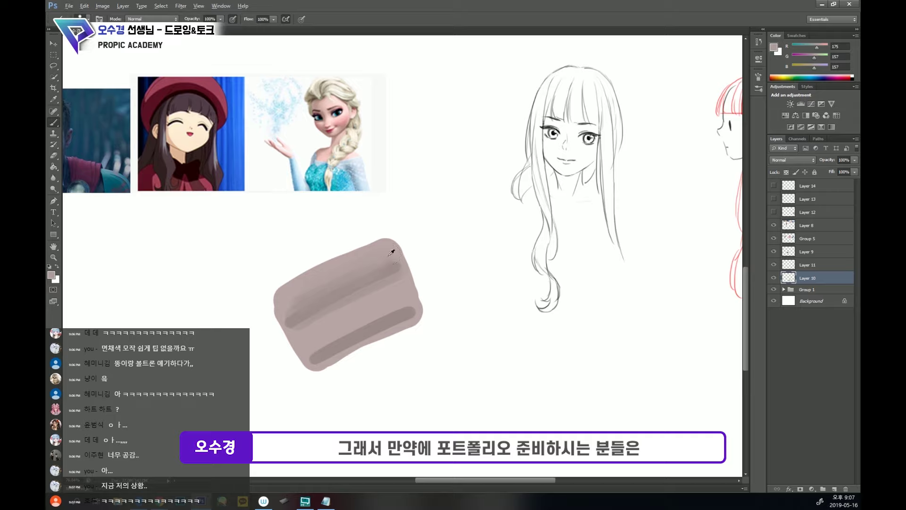
- Blend the upper dark stripe into the rectangle by sampling nearby tones and painting over its edges
left_click(388, 256, "alt")
left_click(290, 321, "alt")
left_click(288, 317, "alt")
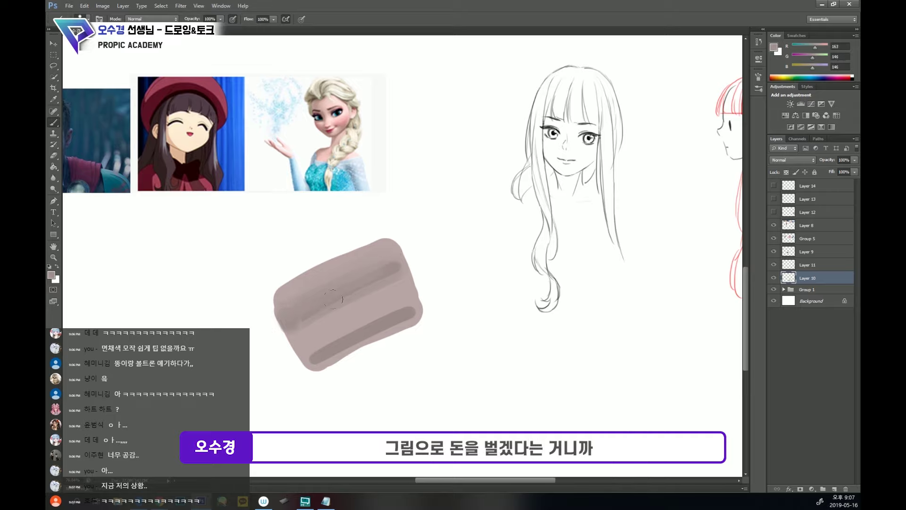
left_click(357, 288, "alt")
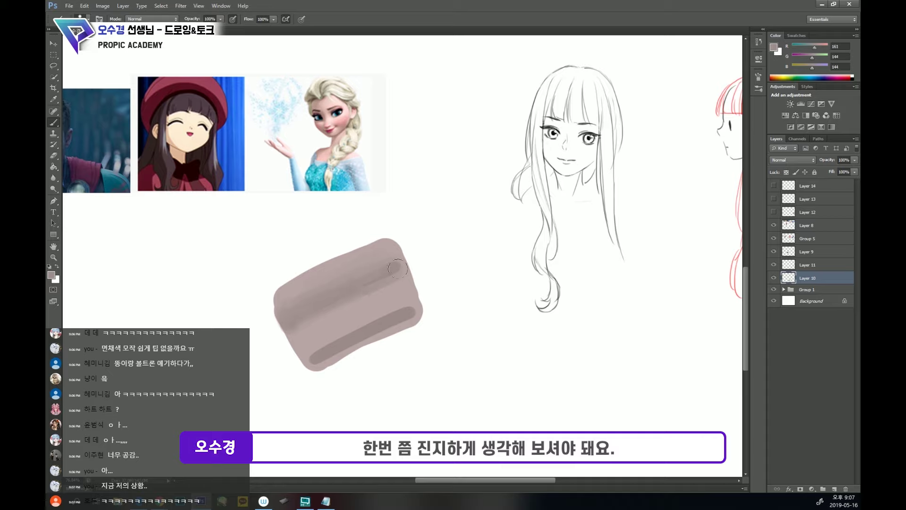
left_click_drag(396, 265, 404, 261)
- Blend the lower dark stripe into the rectangle with sampled light and mid tones, out to its lower edge
left_click(390, 313, "alt")
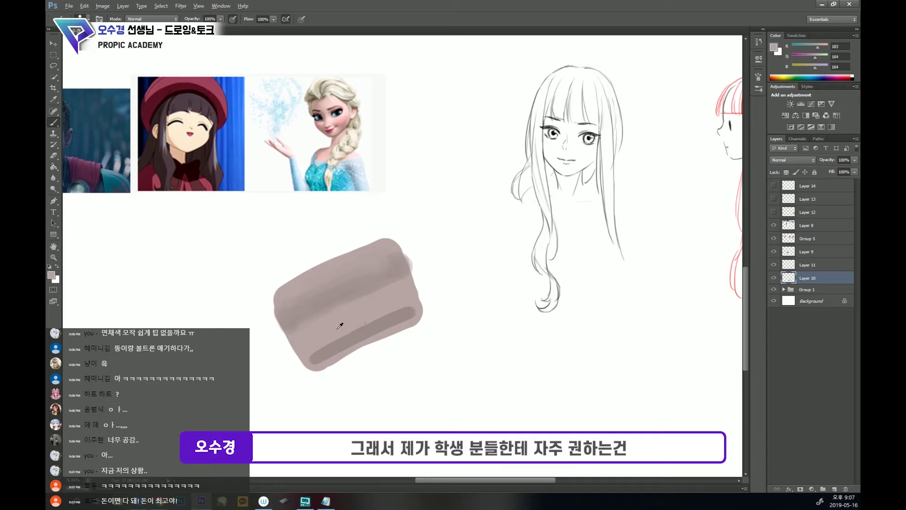
left_click(333, 349, "alt")
mouse_move(315, 371)
left_mouse_down()
mouse_move(410, 321)
mouse_move(325, 360)
mouse_move(354, 358)
mouse_move(335, 338)
mouse_move(327, 346)
mouse_move(386, 323)
mouse_move(309, 362)
mouse_move(401, 315)
left_mouse_up()
left_click(349, 317, "alt")
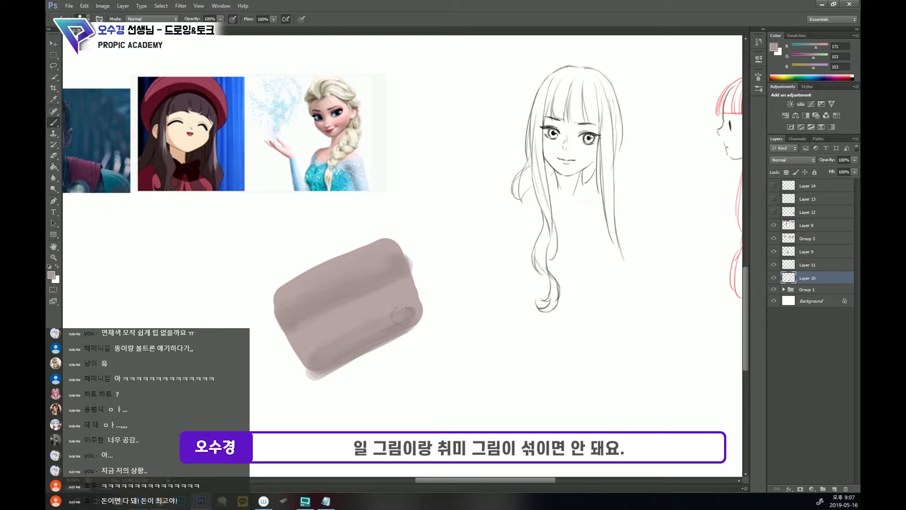
left_click(382, 322, "alt")
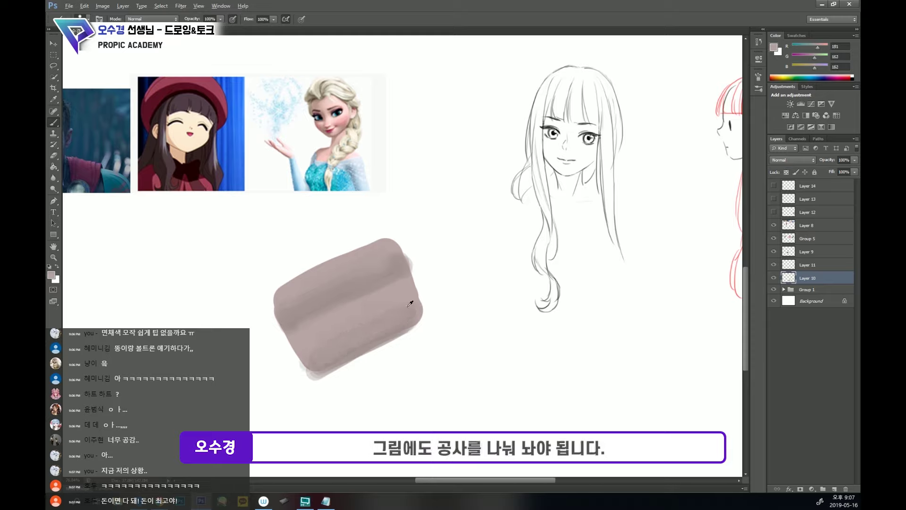
left_click(402, 334, "alt")
left_click(405, 327, "alt")
left_click_drag(400, 334, 420, 321)
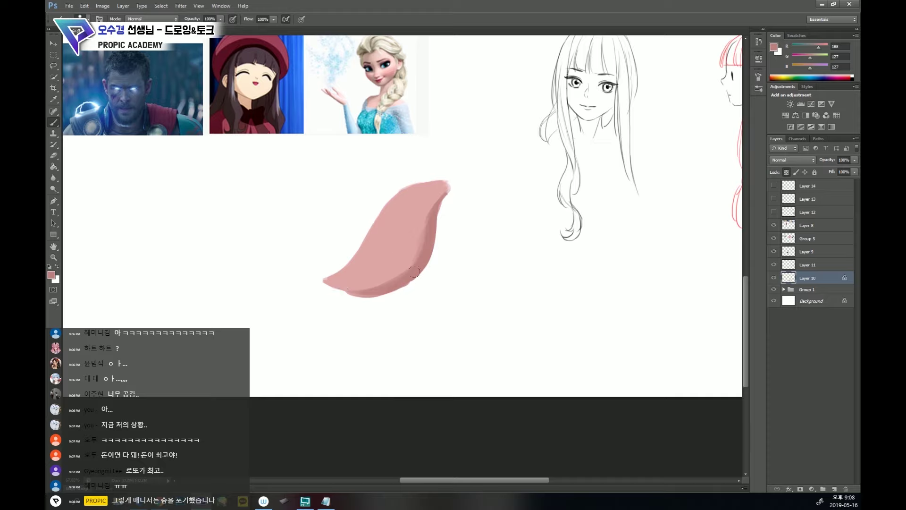
- Soften the shadow along the pink tail shape's lower and outer edge with sampled intermediate pinks
left_click_drag(448, 191, 436, 218)
left_click(433, 226, "alt")
left_click_drag(340, 283, 409, 262)
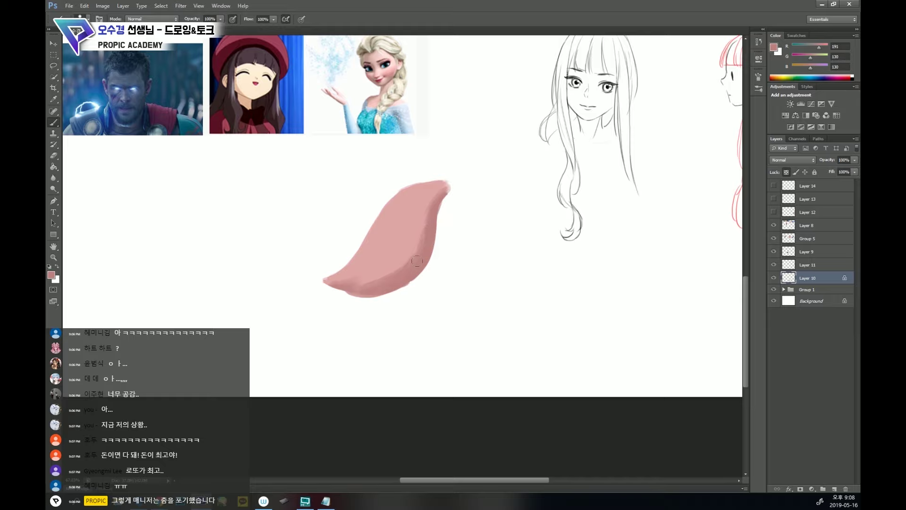
left_click(396, 263, "alt")
left_click(429, 247, "alt")
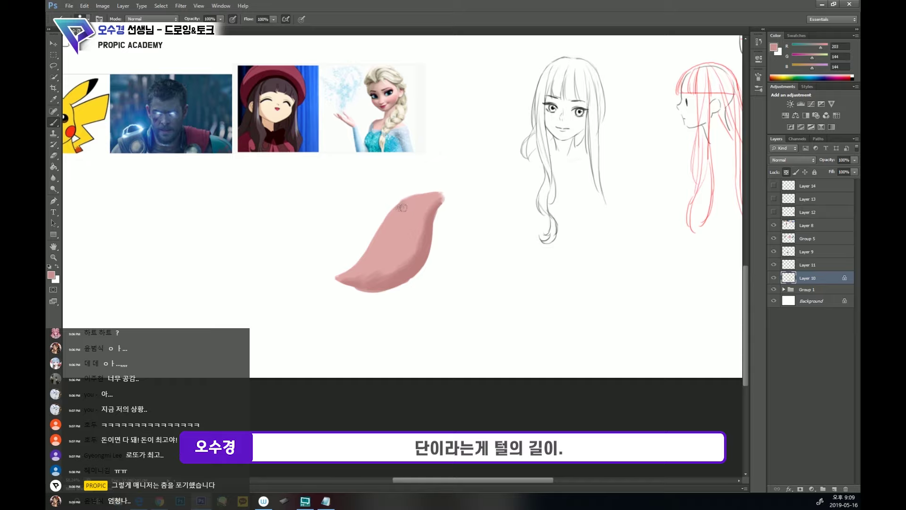
- Paint darker pink bands across the tail's light side to divide it into medium clumps, and blend them
left_click_drag(403, 207, 418, 213)
mouse_move(381, 230)
left_mouse_down()
mouse_move(409, 241)
mouse_move(371, 260)
mouse_move(386, 262)
left_mouse_up()
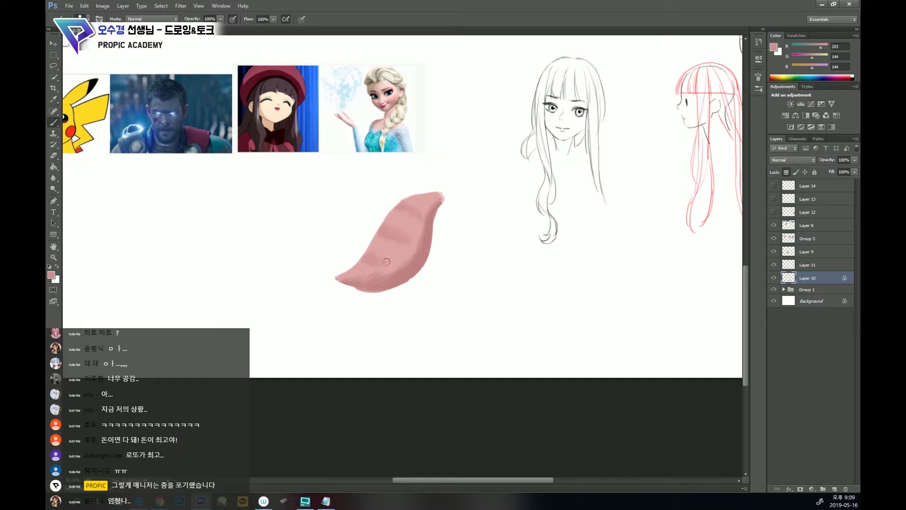
left_click(409, 230, "alt")
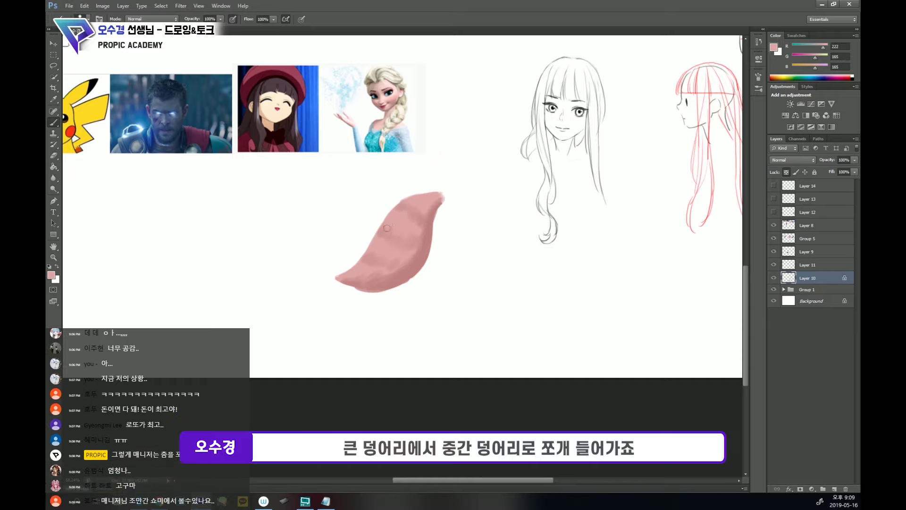
left_click(421, 208, "alt")
- Set the foreground colour to a lighter pink (RGB 236, 189, 189) and paint fur highlights near the tail's tip
left_click(774, 48)
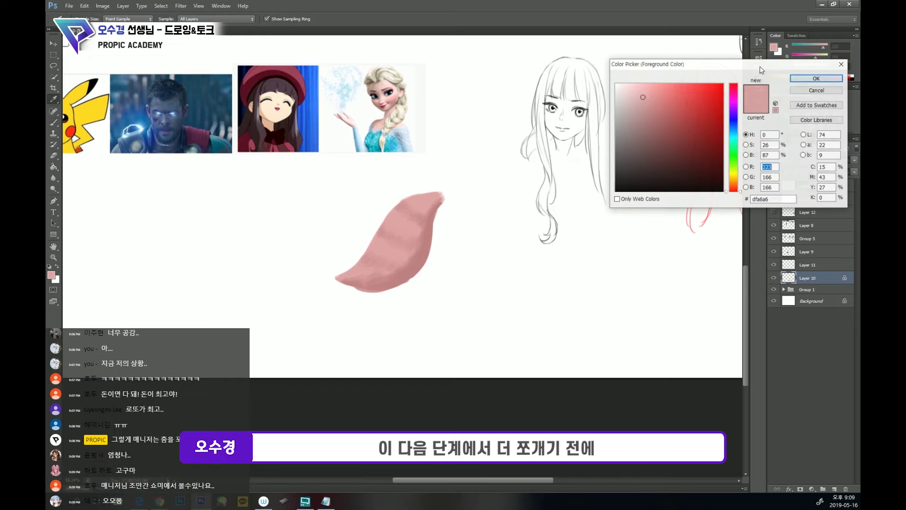
left_click(637, 91)
key("Return")
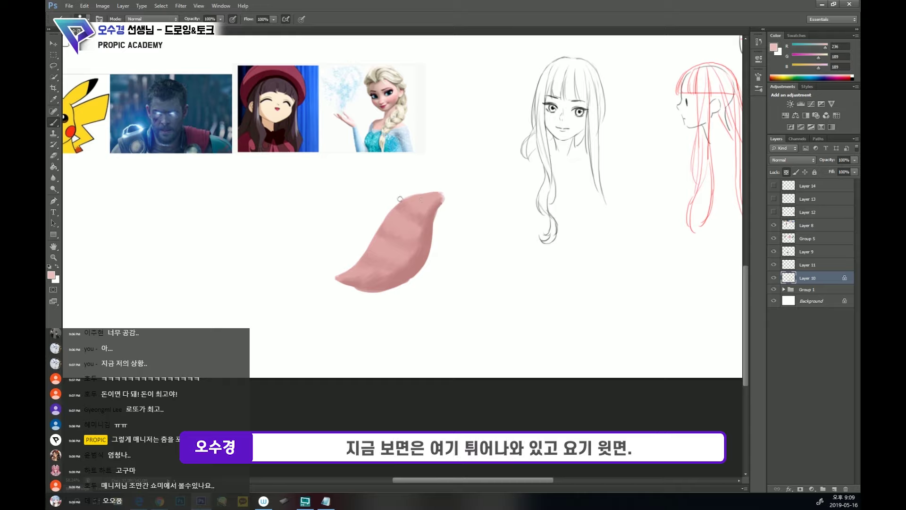
mouse_move(408, 201)
left_mouse_down()
mouse_move(400, 215)
mouse_move(420, 196)
left_mouse_up()
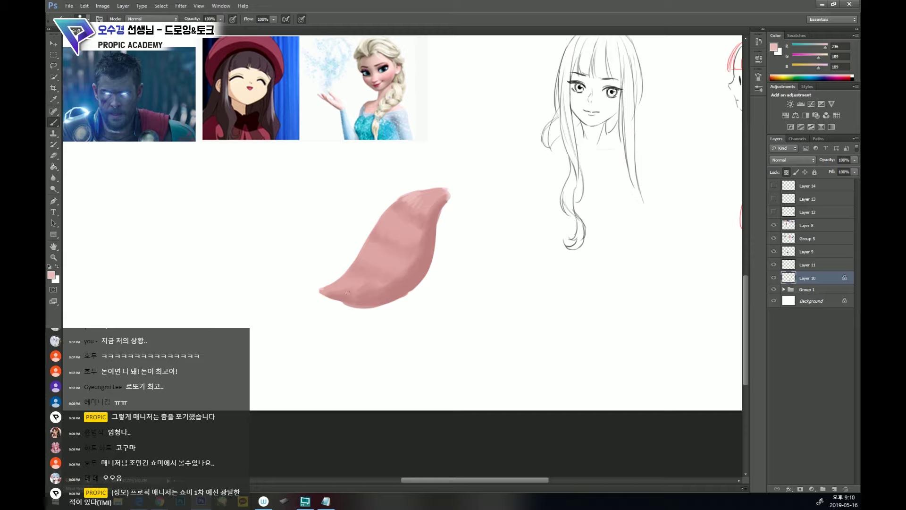
- Unlock the tail layer's transparent pixels and paint fur tufts breaking past the tail's upper and outer edges with sampled pinks
left_click(405, 225, "alt")
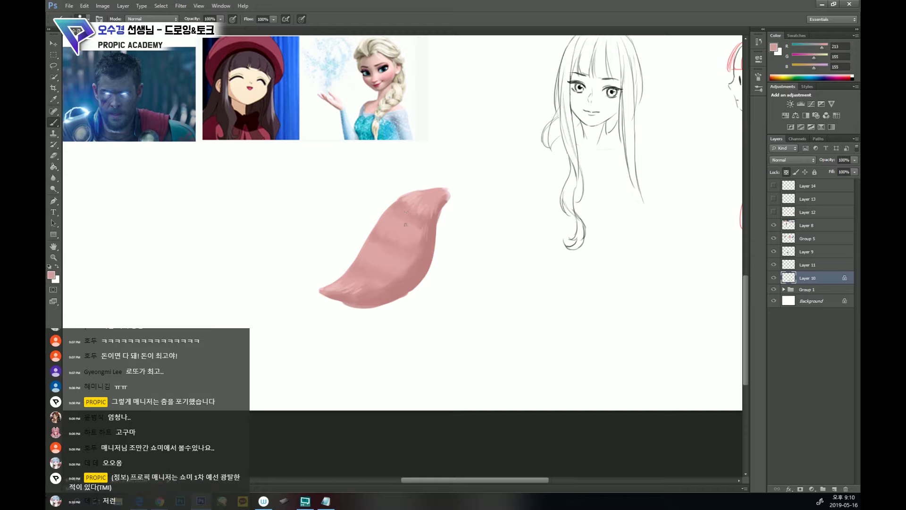
left_click(388, 208, "alt")
left_click_drag(391, 206, 384, 211)
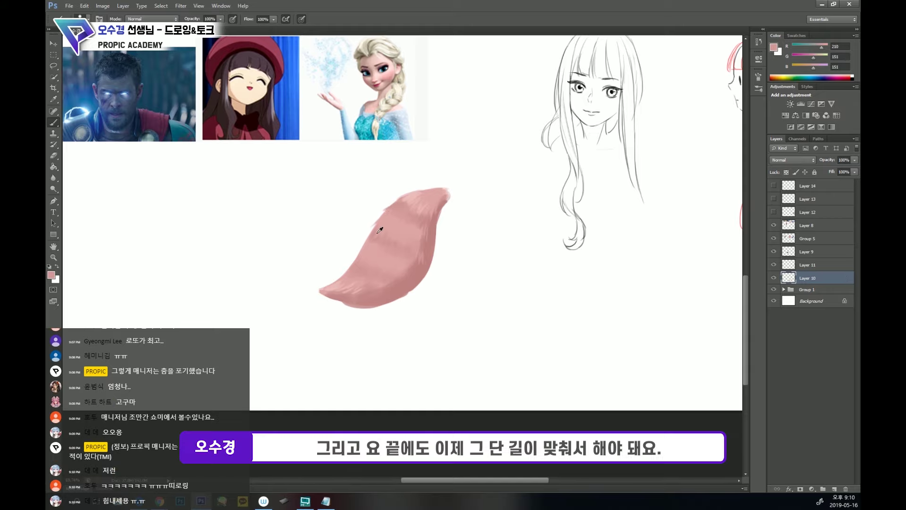
left_click(381, 223, "alt")
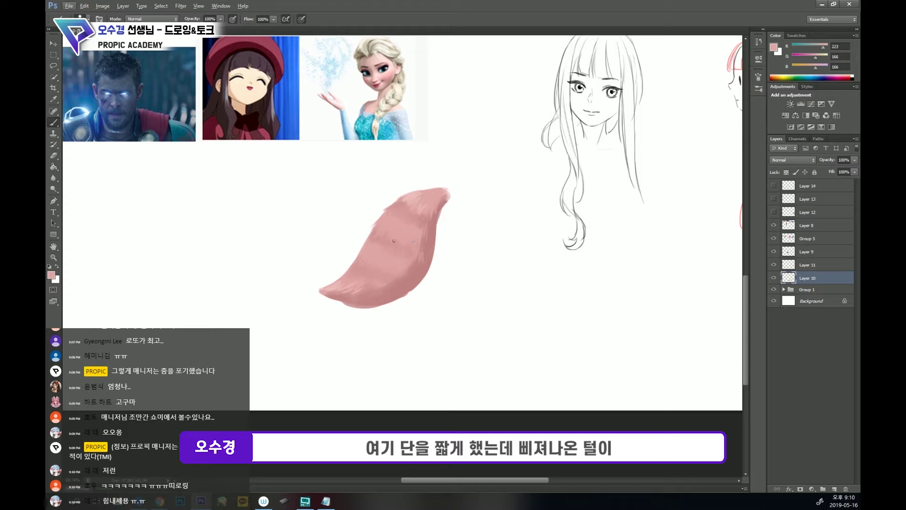
left_click(375, 231, "alt")
left_click(382, 222, "alt")
left_click(380, 224, "alt")
left_click_drag(377, 225, 347, 266)
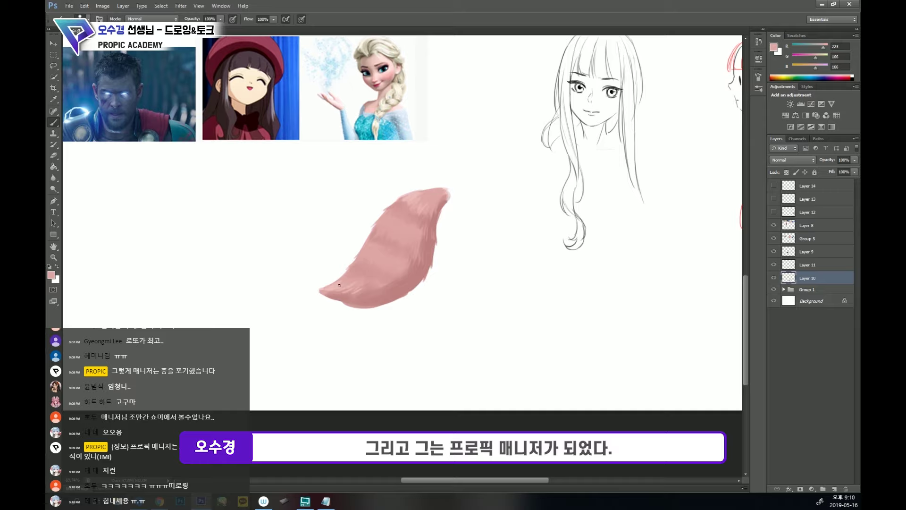
- Paint short fur strands along the tail's inner edge and pointed lower end with sampled light and mid pinks
left_click(346, 274, "alt")
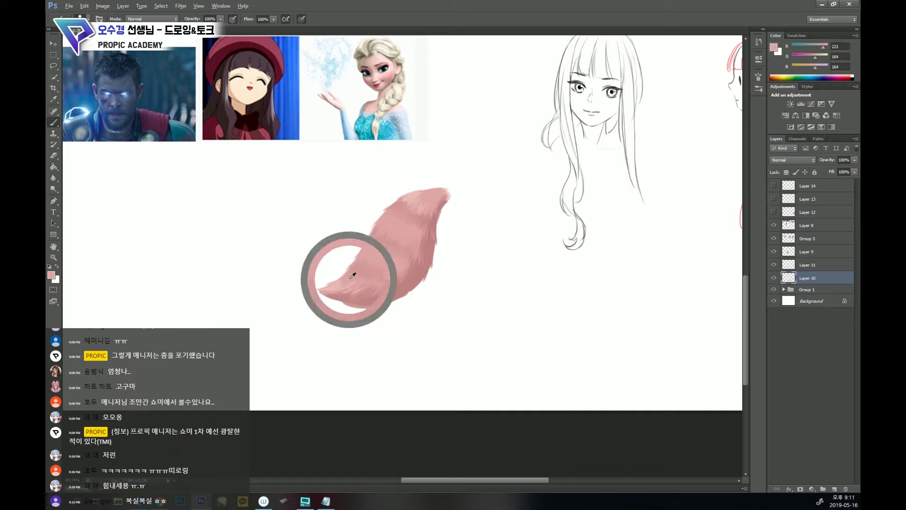
left_click(372, 239, "alt")
left_click_drag(372, 239, 364, 245)
left_click(383, 231, "alt")
left_click(381, 240, "alt")
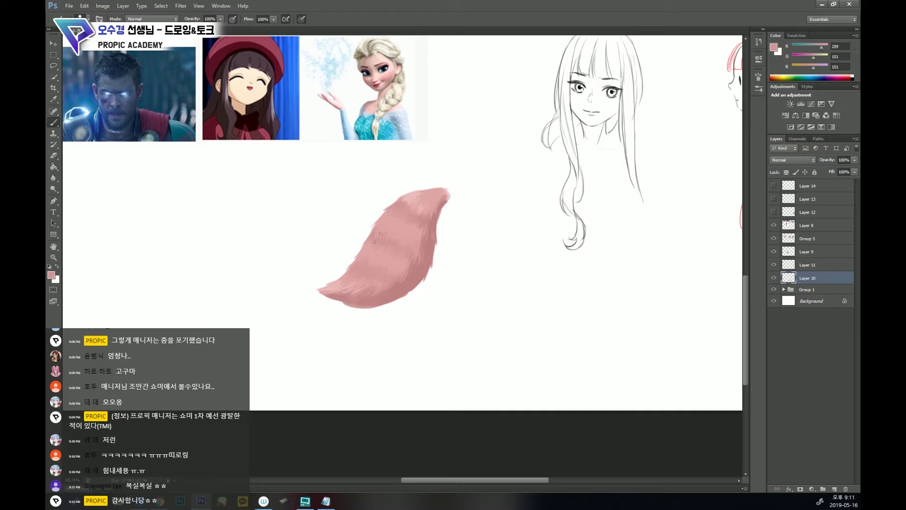
left_click(374, 238, "alt")
left_click(385, 240, "alt")
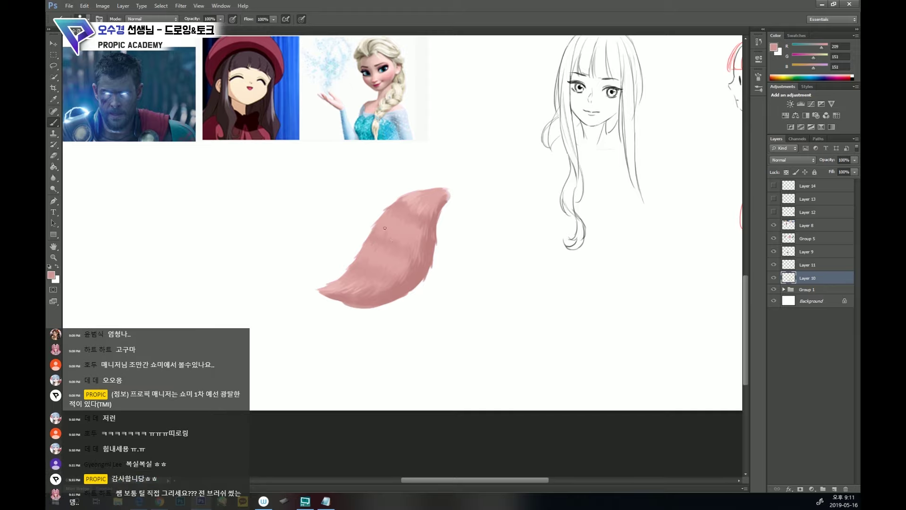
- Break up the bands across the middle of the tail into smaller fur clumps with sampled light and darker pinks
left_click(390, 242, "alt")
left_click(400, 234, "alt")
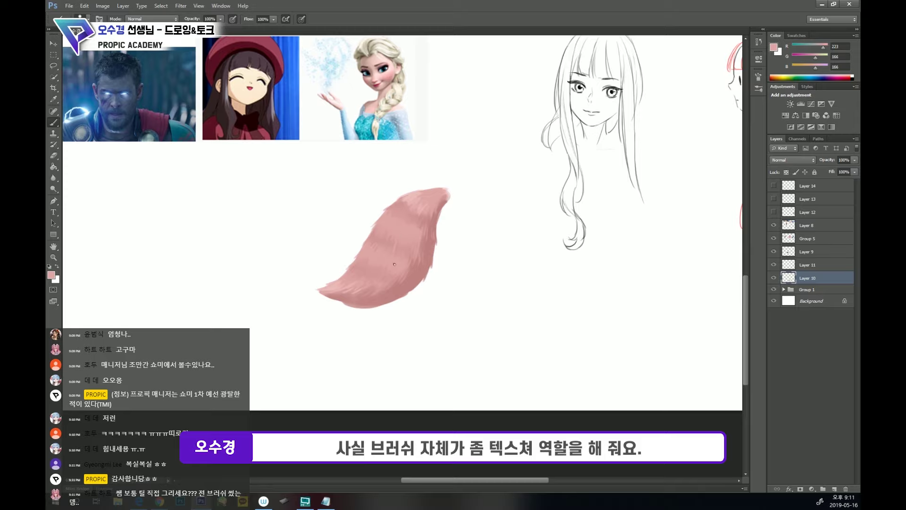
left_click(396, 242, "alt")
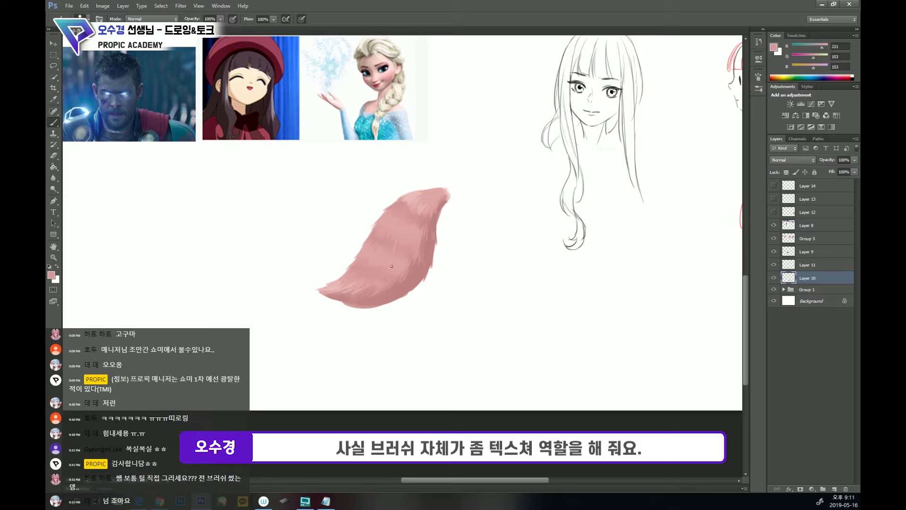
left_click(386, 231, "alt")
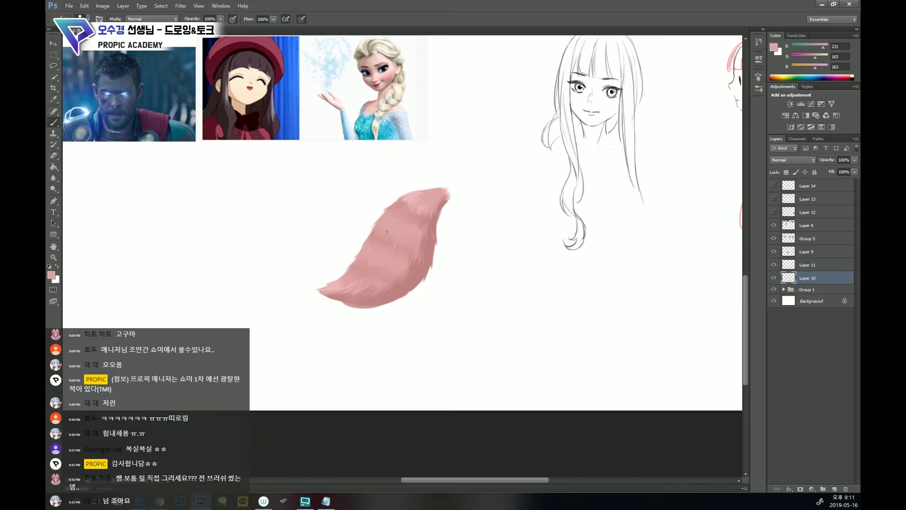
left_click(390, 239, "alt")
left_click(415, 238, "alt")
left_click(389, 258, "alt")
left_click(396, 267, "alt")
- Refine the fur with finer strands over the tail's shadow side, centre and upper tip, sampling nearby pinks
scroll(399, 276, "down", 1)
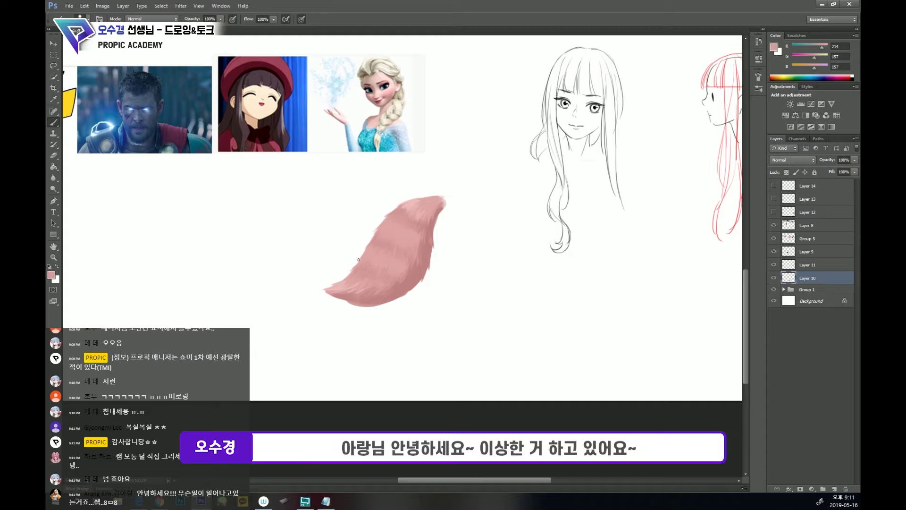
left_click(406, 280, "alt")
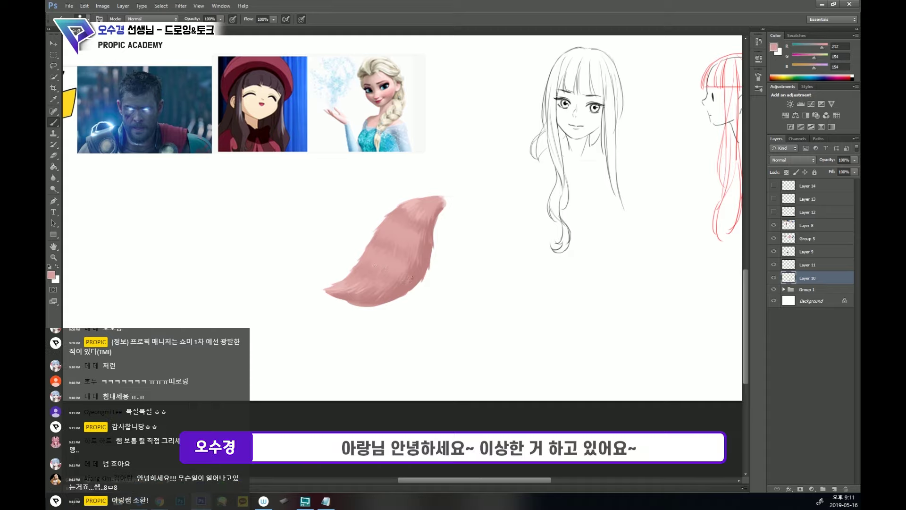
left_click(410, 264, "alt")
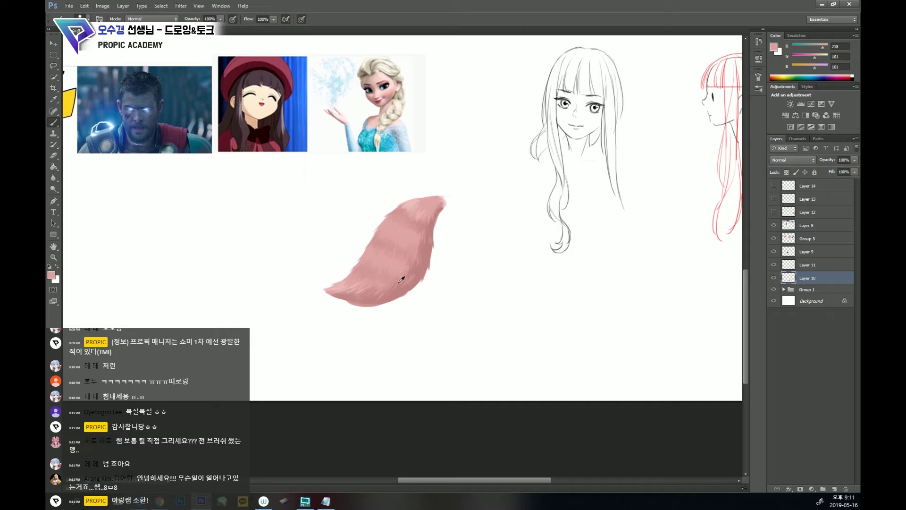
left_click(402, 277, "alt")
left_click(394, 240, "alt")
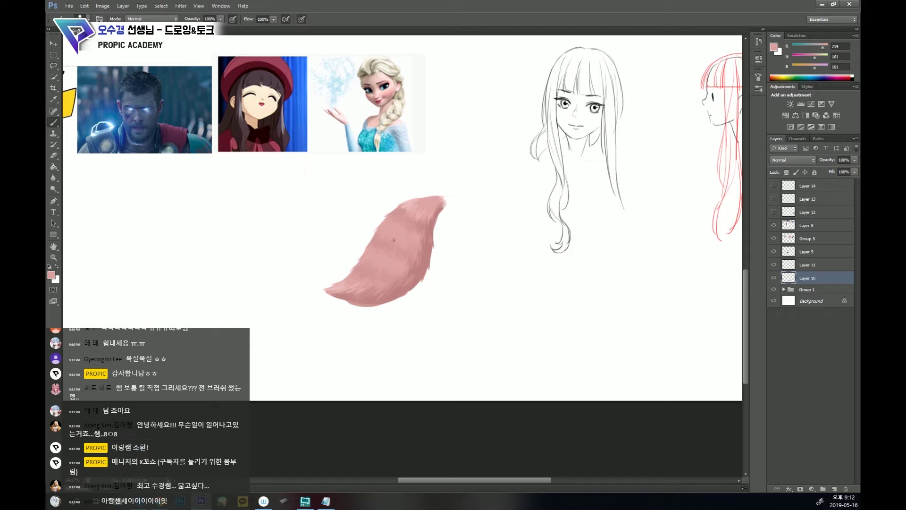
left_click(406, 250, "alt")
left_click(424, 215, "alt")
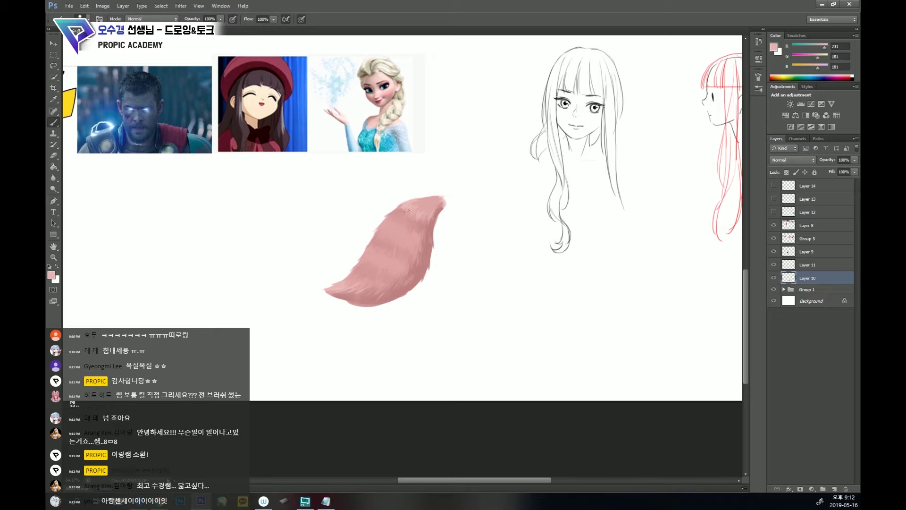
scroll(401, 250, "down", 1)
left_click(416, 205, "alt")
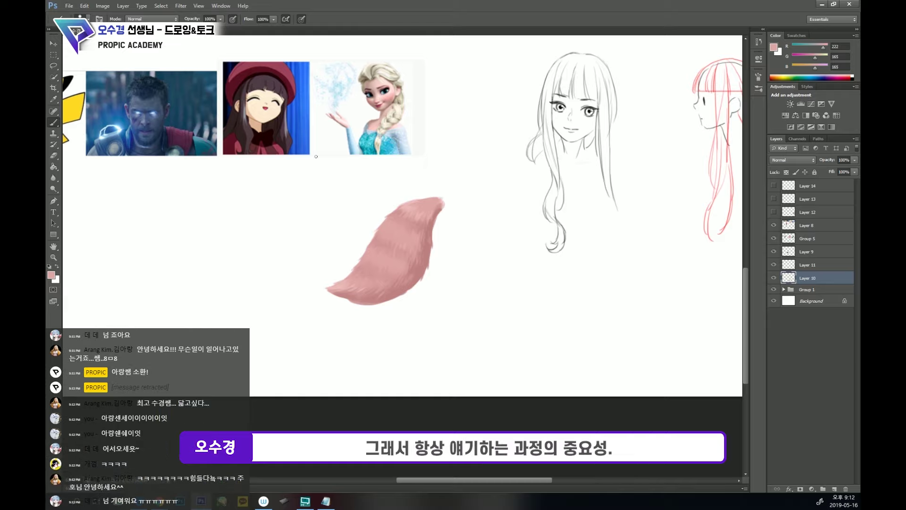
left_click(416, 259, "alt")
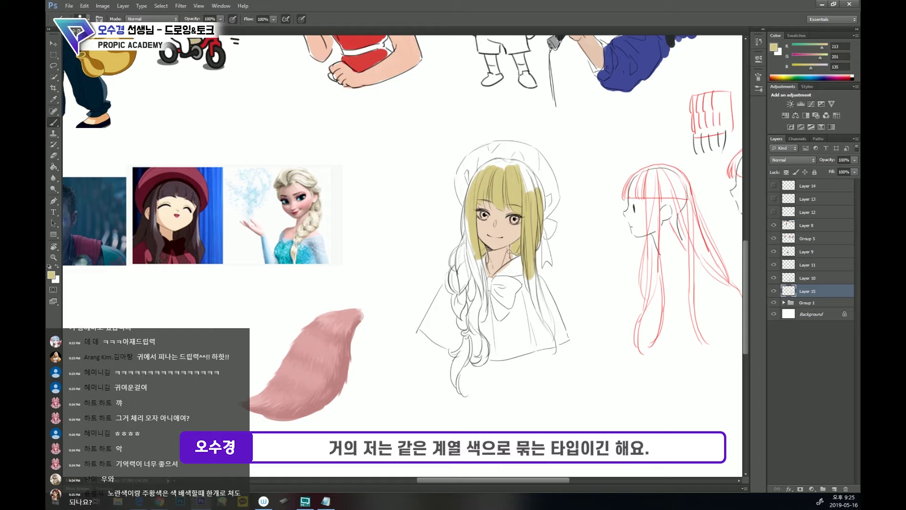
- Fill the girl's long loose hair lock opposite the braid with flat yellow (RGB 213, 201, 135) down to its tip
left_click_drag(533, 285, 550, 330)
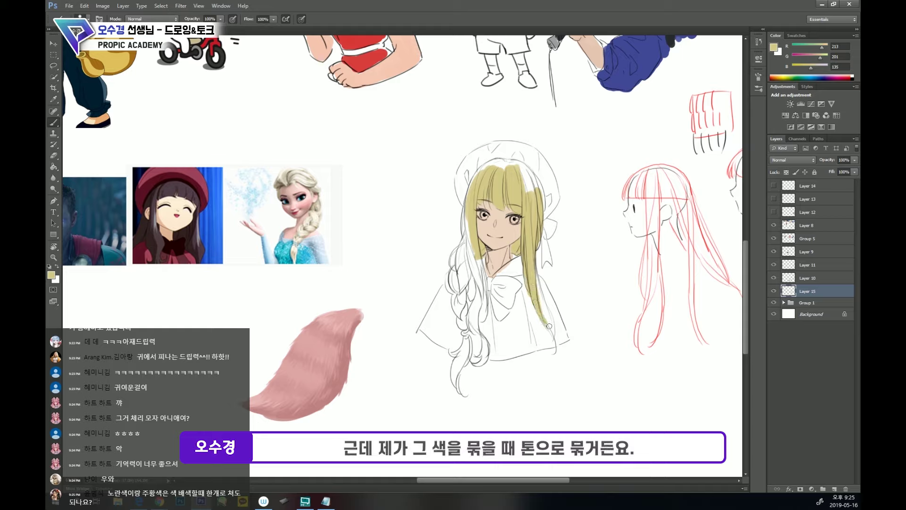
left_click_drag(537, 283, 554, 332)
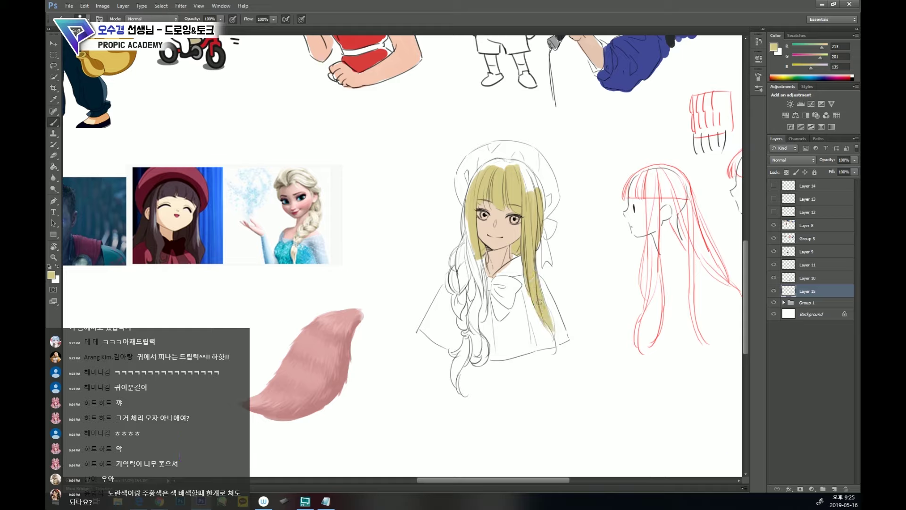
left_click_drag(542, 298, 556, 346)
- Fill the loose hair strands on the braid side of the face with the same yellow, down over the collar
left_click_drag(469, 212, 478, 284)
mouse_move(474, 250)
left_mouse_down()
mouse_move(474, 313)
mouse_move(471, 261)
left_mouse_up()
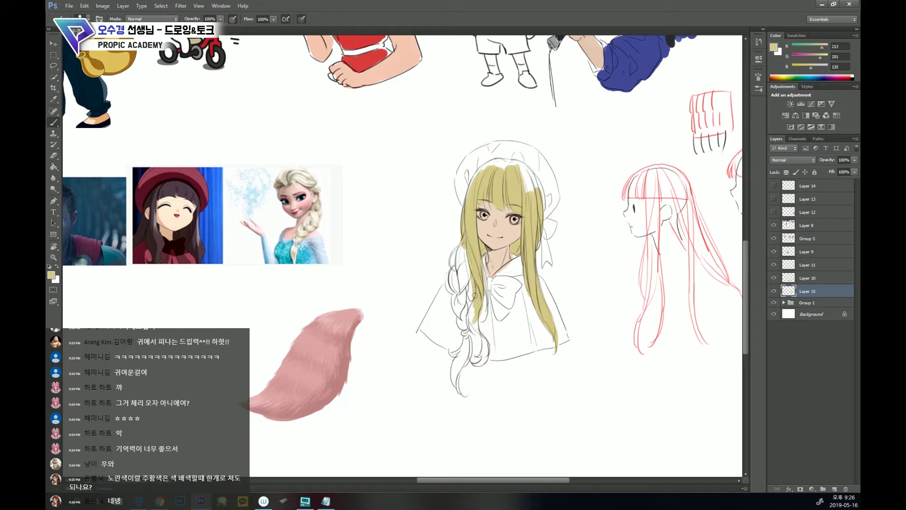
key("e")
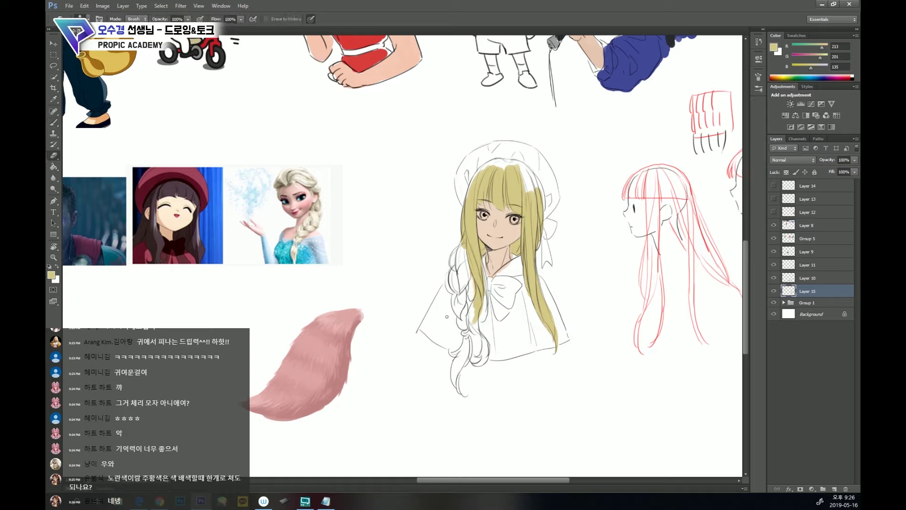
key("b")
mouse_move(470, 268)
left_mouse_down()
mouse_move(461, 286)
mouse_move(466, 277)
left_mouse_up()
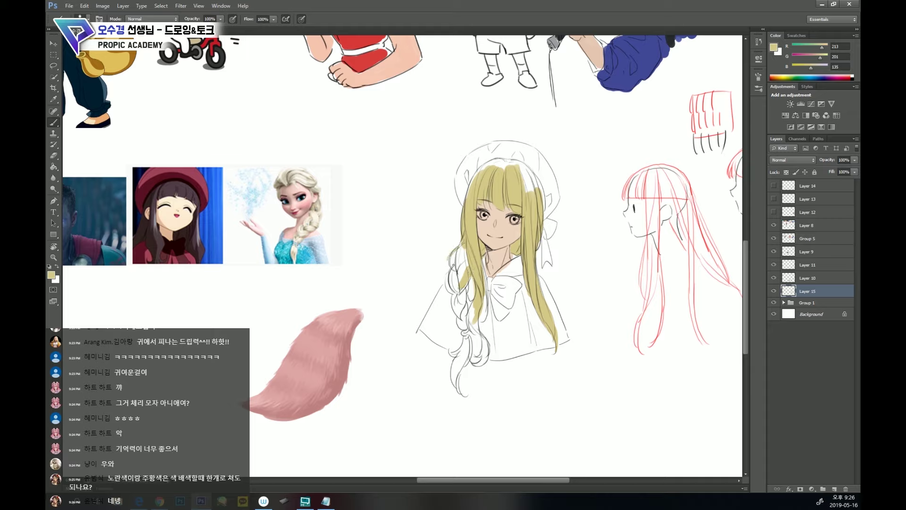
- Fill the braid and its curled ends with yellow, and cover the remaining white gap at the hair's crown
mouse_move(462, 244)
left_mouse_down()
mouse_move(462, 284)
mouse_move(453, 285)
mouse_move(465, 298)
mouse_move(462, 324)
left_mouse_up()
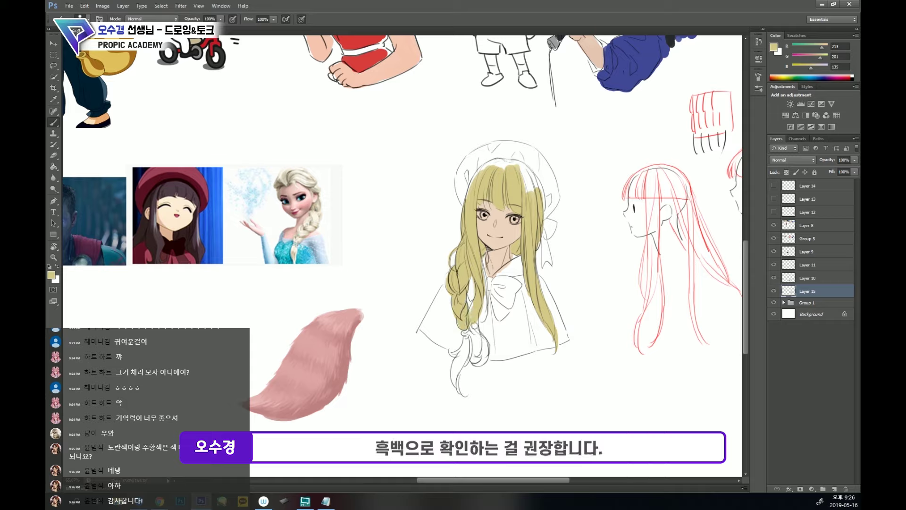
left_click_drag(467, 332, 454, 383)
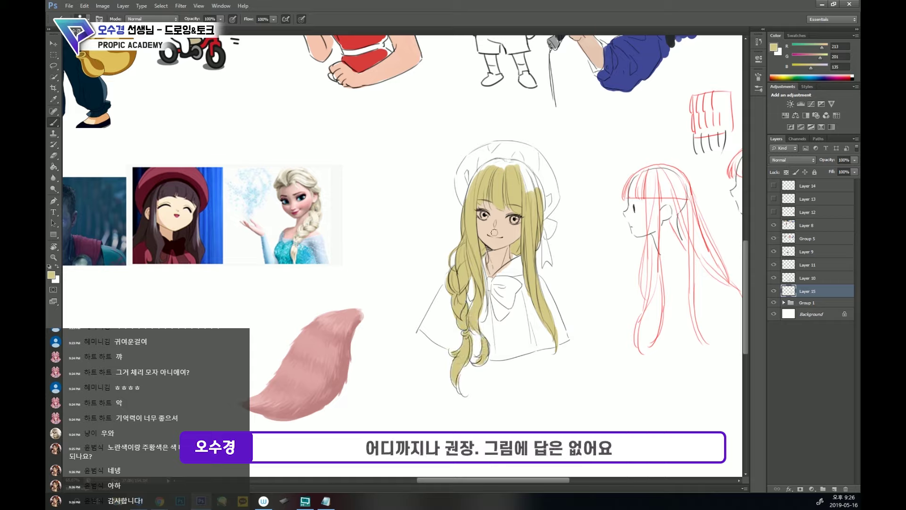
mouse_move(520, 172)
left_mouse_down()
mouse_move(516, 166)
mouse_move(534, 196)
left_mouse_up()
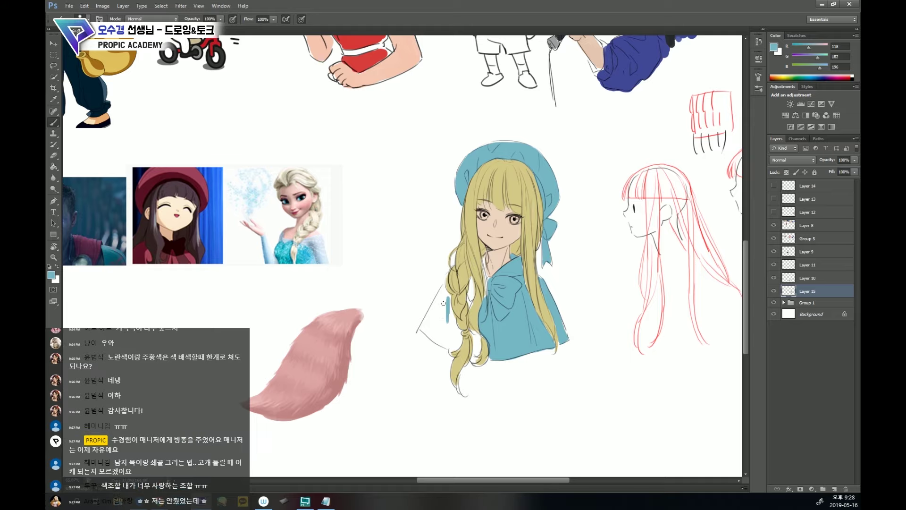
- Fill the cape on the braid side with flat blue (RGB 118, 182, 196), resampling hair and cape colours around the braid
mouse_move(444, 303)
left_mouse_down()
mouse_move(448, 323)
mouse_move(451, 298)
mouse_move(456, 321)
mouse_move(472, 283)
left_mouse_up()
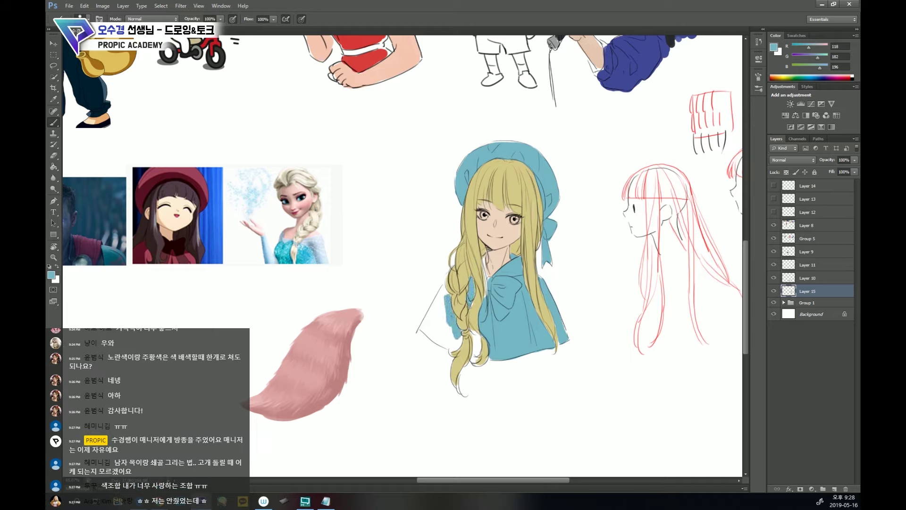
left_click(467, 276, "alt")
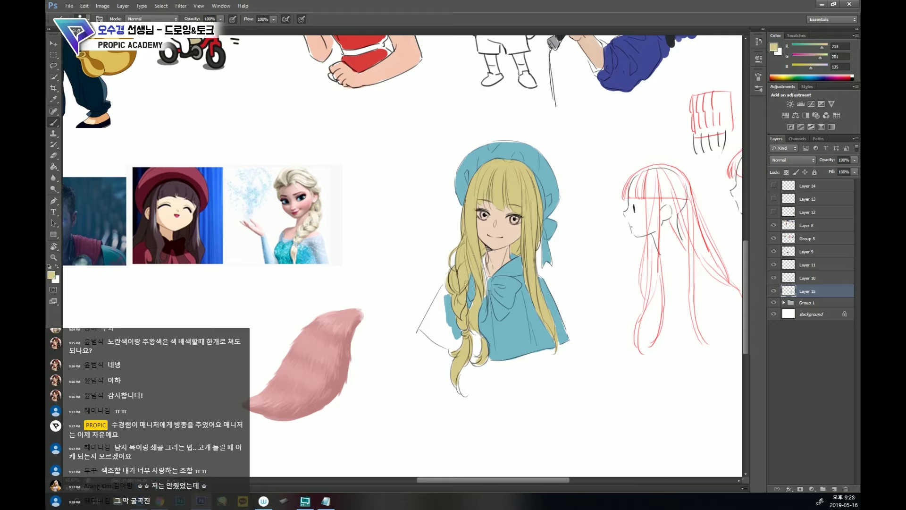
left_click(474, 295, "alt")
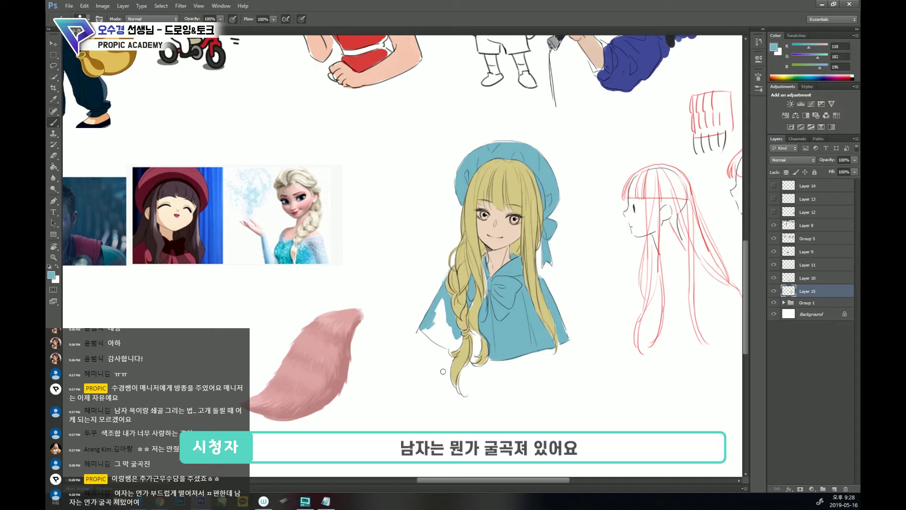
mouse_move(430, 353)
left_mouse_down()
mouse_move(432, 333)
mouse_move(447, 349)
mouse_move(432, 324)
mouse_move(439, 311)
mouse_move(455, 340)
mouse_move(319, 198)
left_mouse_up()
left_click_drag(434, 254, 507, 261)
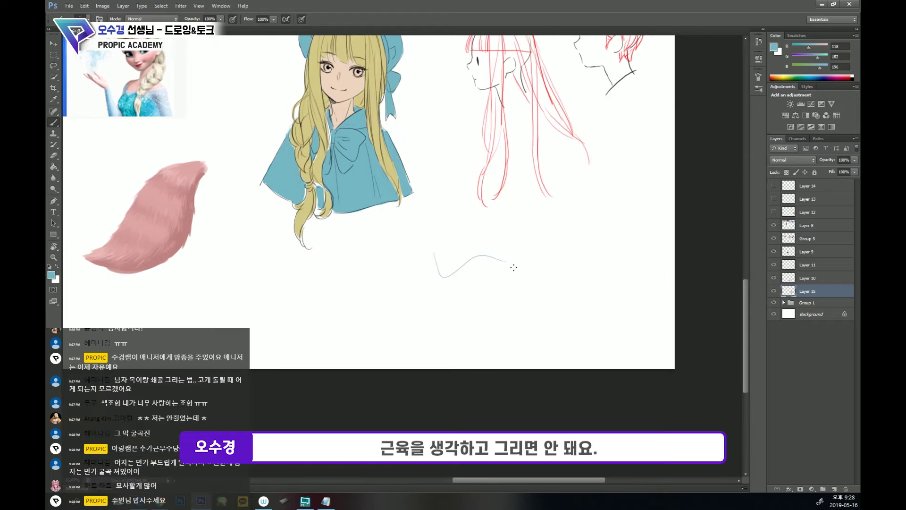
key("ctrl+z")
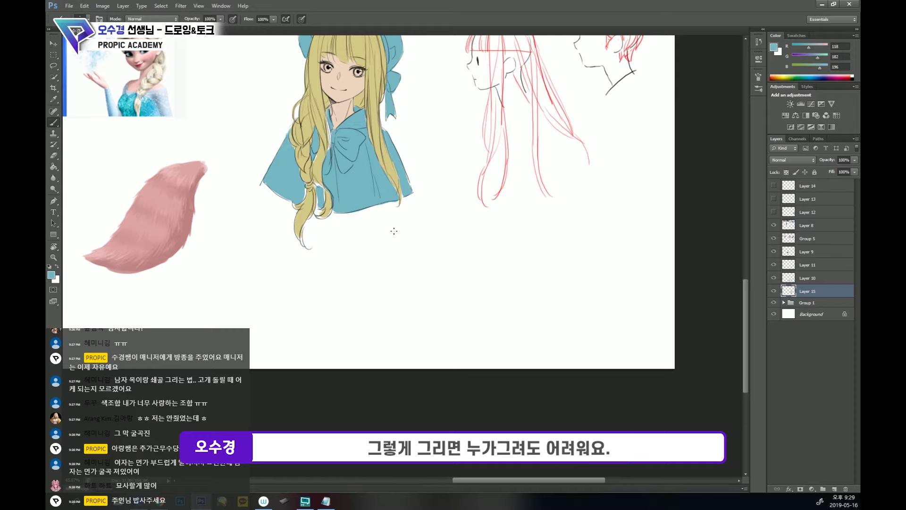
- Create a new layer above Layer 8 and sketch a turned head with face guidelines and an ear in black
left_click(805, 225)
left_click(834, 488)
key("d")
left_click_drag(459, 260, 481, 232)
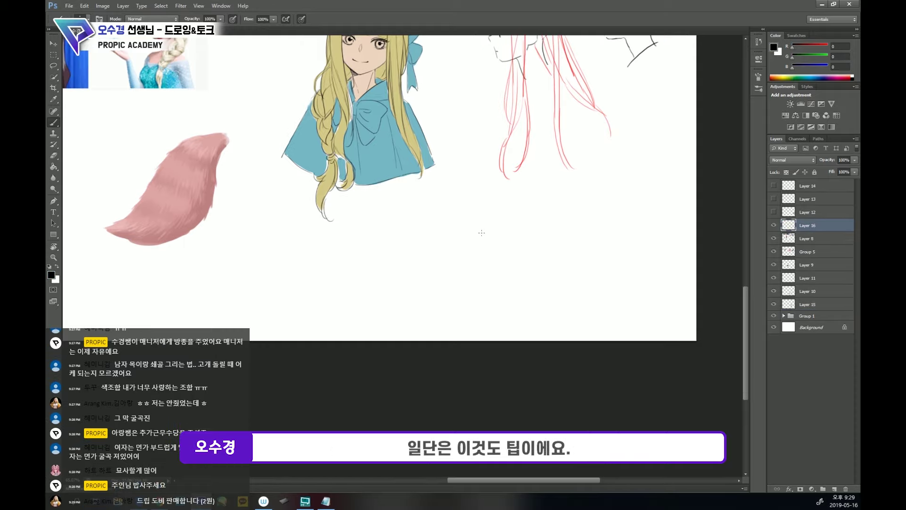
left_click(486, 242)
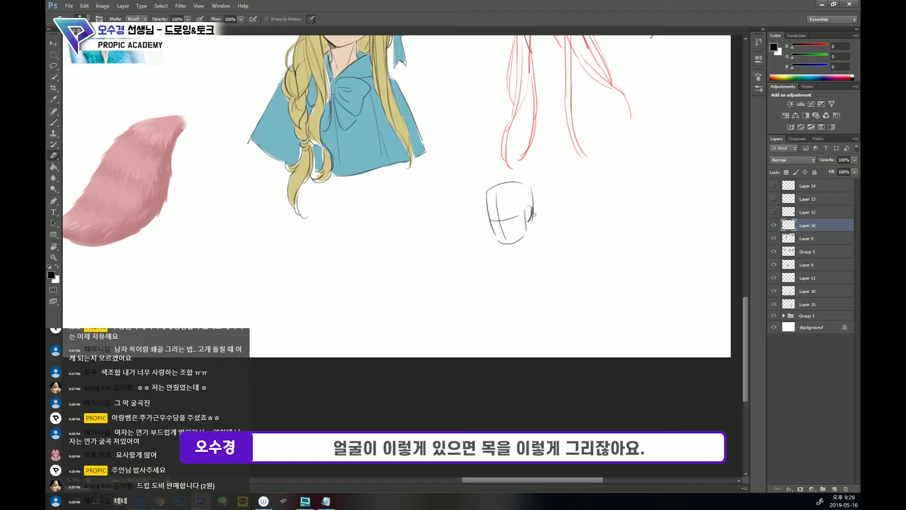
key("e")
key("b")
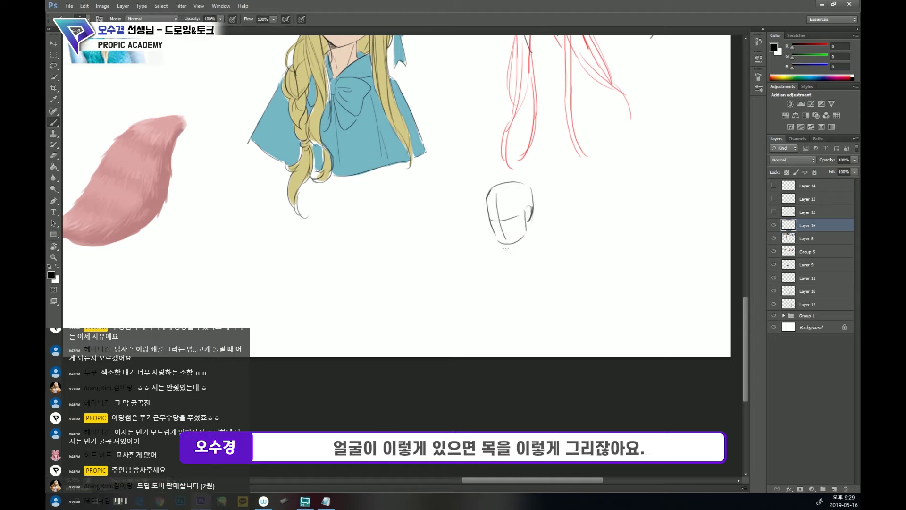
- Sketch the two neck lines below the head and sloping shoulder lines out from the base of the neck
left_click_drag(508, 244, 514, 259)
mouse_move(533, 218)
left_mouse_down()
mouse_move(539, 246)
mouse_move(494, 264)
left_mouse_up()
left_click_drag(538, 245, 566, 253)
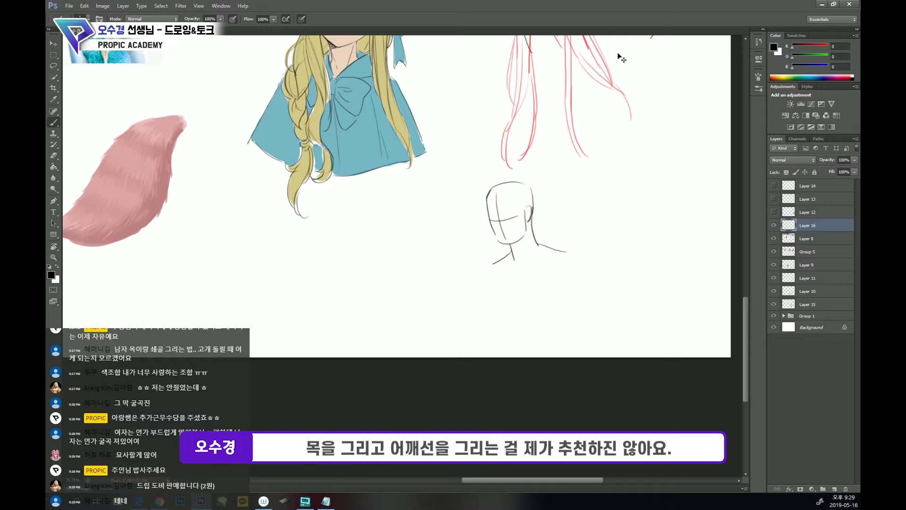
- Undo the sloping shoulder lines and draw a nearly horizontal collarbone line across the base of the neck
key("ctrl+alt+z")
key("ctrl+alt+z")
mouse_move(499, 259)
left_mouse_down()
mouse_move(522, 265)
mouse_move(556, 263)
left_mouse_up()
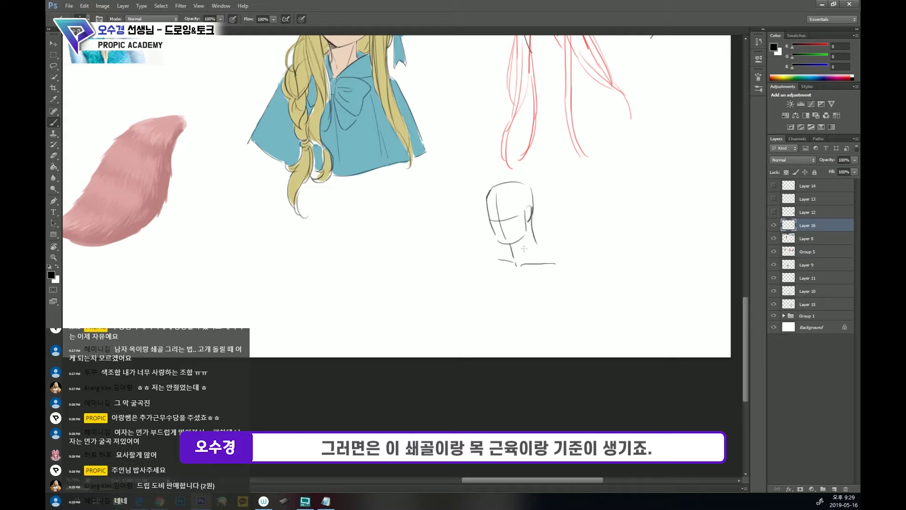
- Sketch the centre line of the chest, the neck muscle behind the jaw and the trapezius slopes down to the collarbone ends
mouse_move(527, 241)
left_mouse_down()
mouse_move(520, 265)
mouse_move(515, 254)
mouse_move(520, 270)
mouse_move(519, 260)
mouse_move(495, 259)
mouse_move(515, 315)
left_mouse_up()
key("ctrl+z")
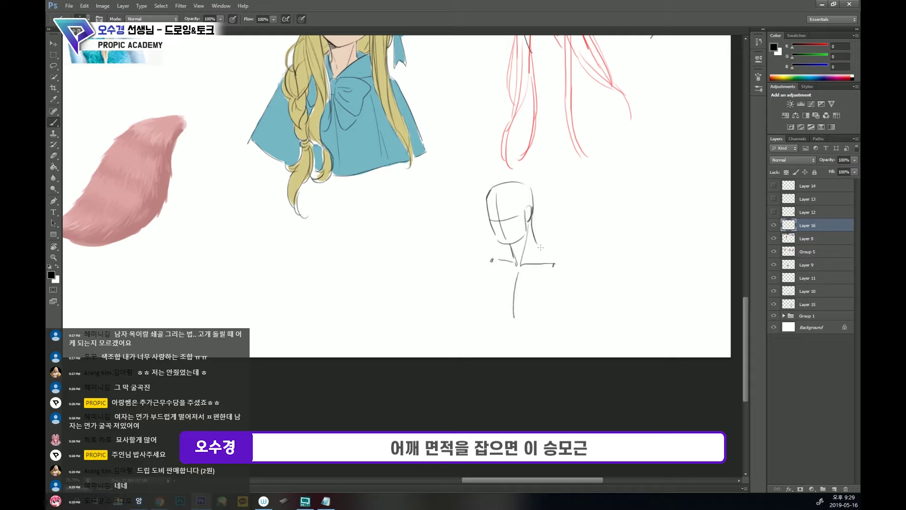
mouse_move(538, 243)
left_mouse_down()
mouse_move(556, 263)
mouse_move(491, 260)
left_mouse_up()
- Sketch a small front-facing figure with oval head, neck and shoulders beside the turned head, undoing the rounded strokes around its chin and chest
mouse_move(615, 203)
left_mouse_down()
mouse_move(618, 179)
mouse_move(607, 241)
left_mouse_up()
mouse_move(636, 214)
left_mouse_down()
mouse_move(659, 238)
mouse_move(608, 245)
mouse_move(616, 227)
mouse_move(656, 223)
mouse_move(630, 230)
mouse_move(637, 246)
left_mouse_up()
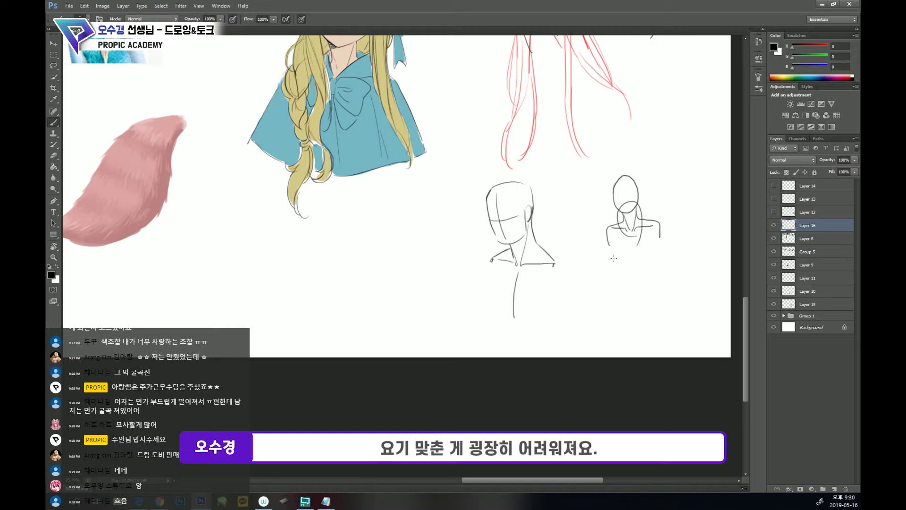
key("ctrl+z")
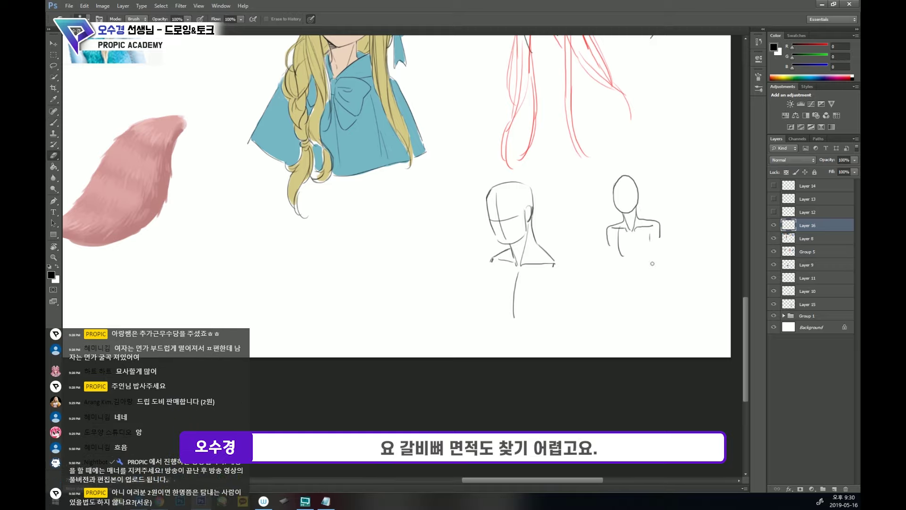
- Draw the ribcage sides and both arms on the small front-facing figure, erasing stray marks near the shoulder and chest
left_click_drag(651, 233, 652, 258)
key("e")
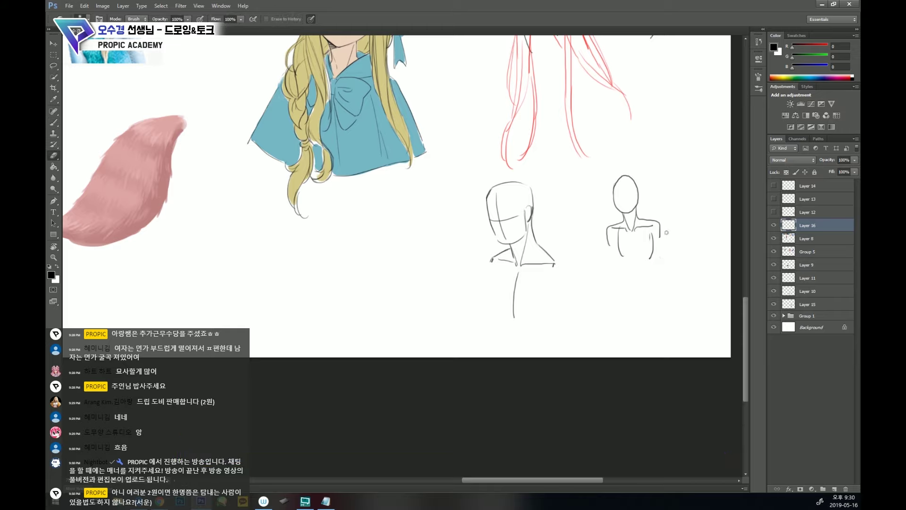
mouse_move(663, 229)
left_mouse_down()
mouse_move(651, 249)
mouse_move(665, 251)
mouse_move(657, 262)
left_mouse_up()
key("b")
key("e")
key("b")
left_click_drag(622, 233, 617, 258)
mouse_move(634, 234)
left_mouse_down()
mouse_move(635, 258)
mouse_move(611, 274)
left_mouse_up()
- Add rounded shoulders beyond both collarbone ends of the turned bust and draw the two sides of its chest
left_click_drag(554, 282, 574, 271)
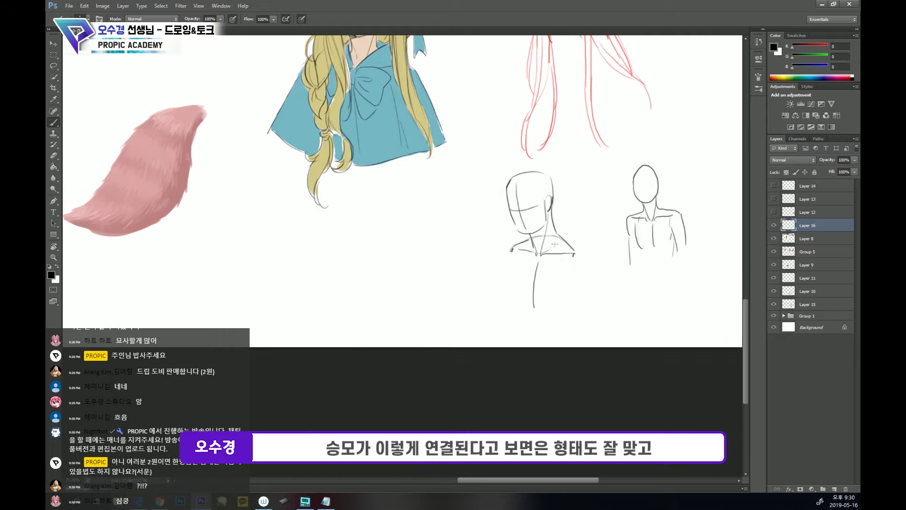
left_click_drag(582, 255, 594, 267)
left_click_drag(510, 248, 494, 267)
left_click_drag(572, 258, 563, 304)
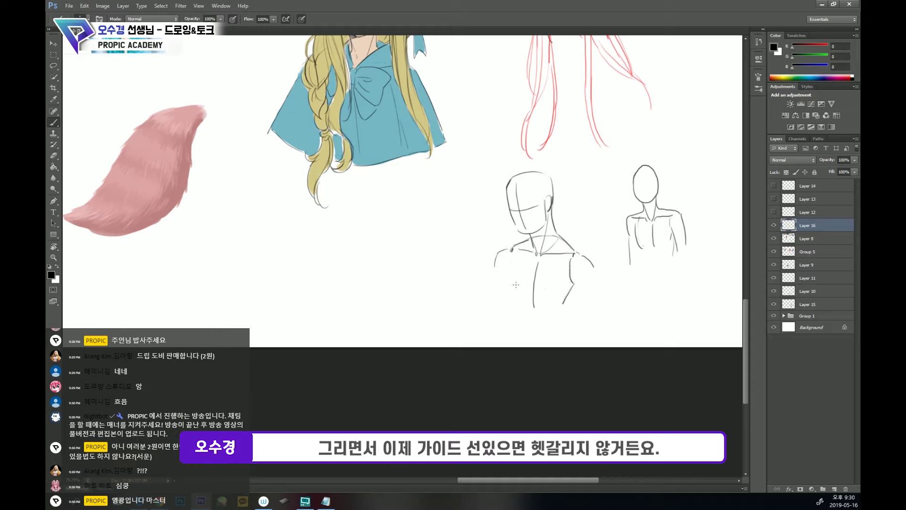
left_click_drag(511, 258, 511, 288)
- Clean up the far end of the turned bust's shoulder and draw the upper arm hanging from it
key("e")
mouse_move(584, 256)
left_mouse_down()
mouse_move(594, 267)
mouse_move(565, 298)
mouse_move(595, 267)
mouse_move(591, 260)
mouse_move(600, 284)
mouse_move(581, 322)
left_mouse_up()
key("b")
key("ctrl+z")
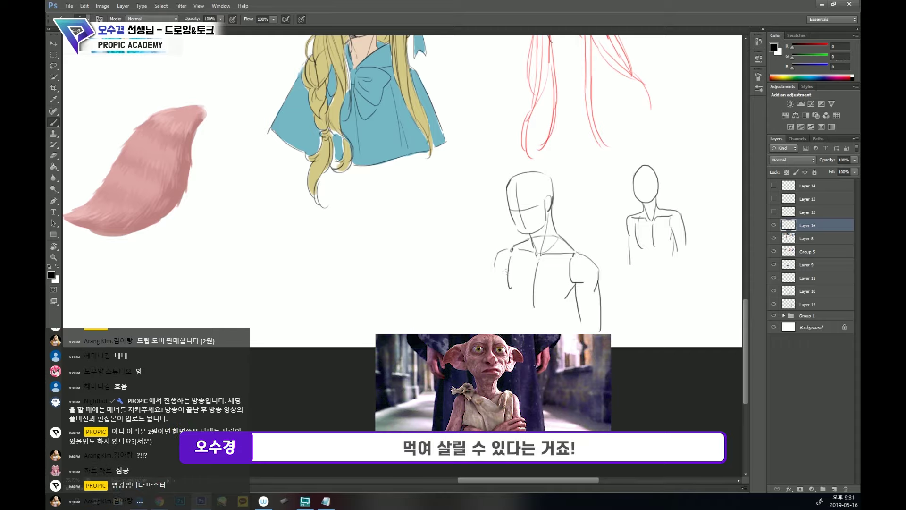
- Select the turned bust's head and adjust it slightly with Free Transform
mouse_move(540, 236)
left_mouse_down()
mouse_move(556, 215)
mouse_move(483, 205)
mouse_move(542, 227)
left_mouse_up()
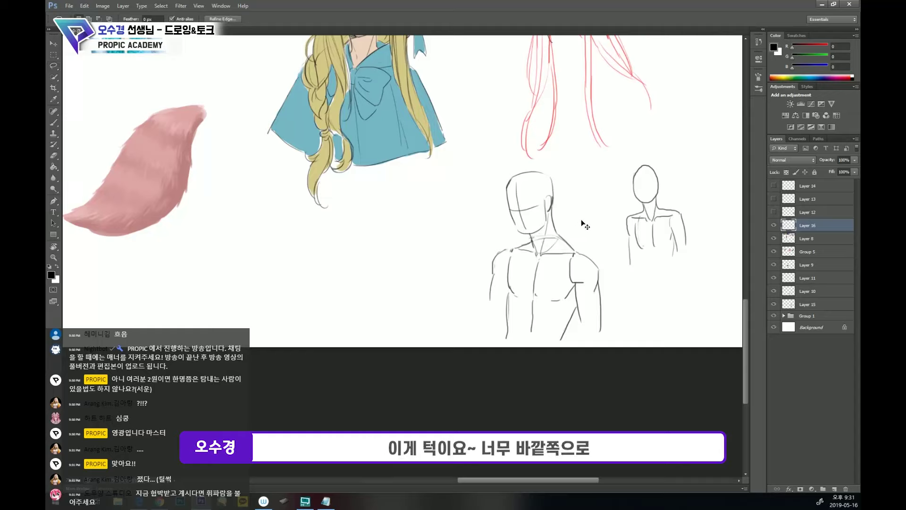
key("ctrl+t")
left_click_drag(625, 204, 620, 196)
key("Return")
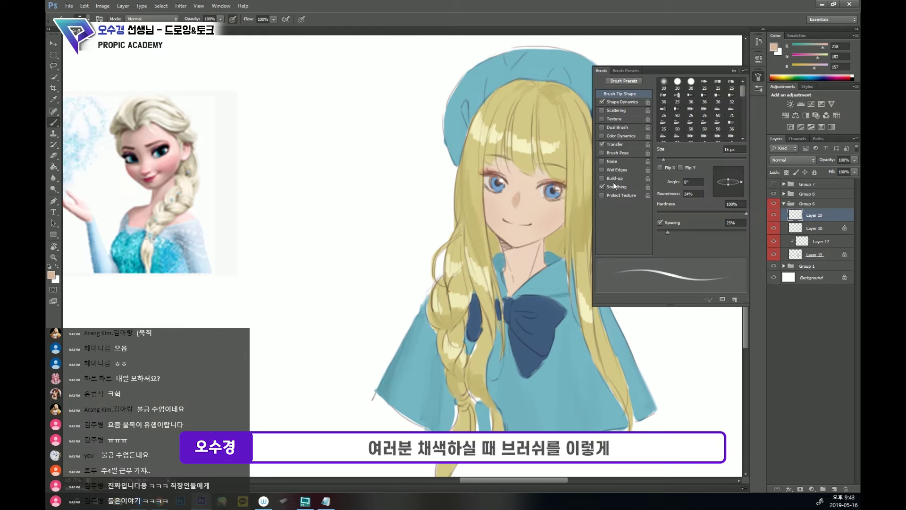
- Flatten the brush tip to 12% roundness and toggle Shape Dynamics
mouse_move(726, 187)
left_mouse_down()
mouse_move(729, 166)
mouse_move(728, 180)
left_mouse_up()
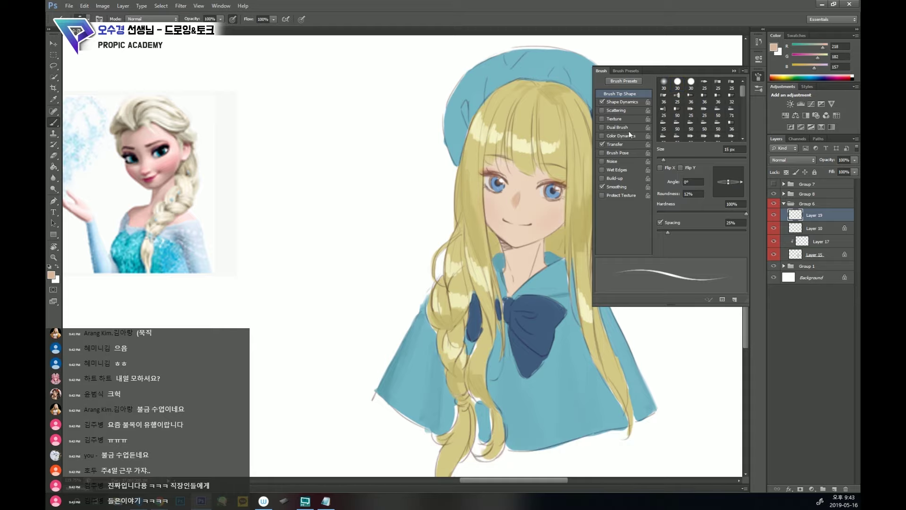
left_click(602, 102)
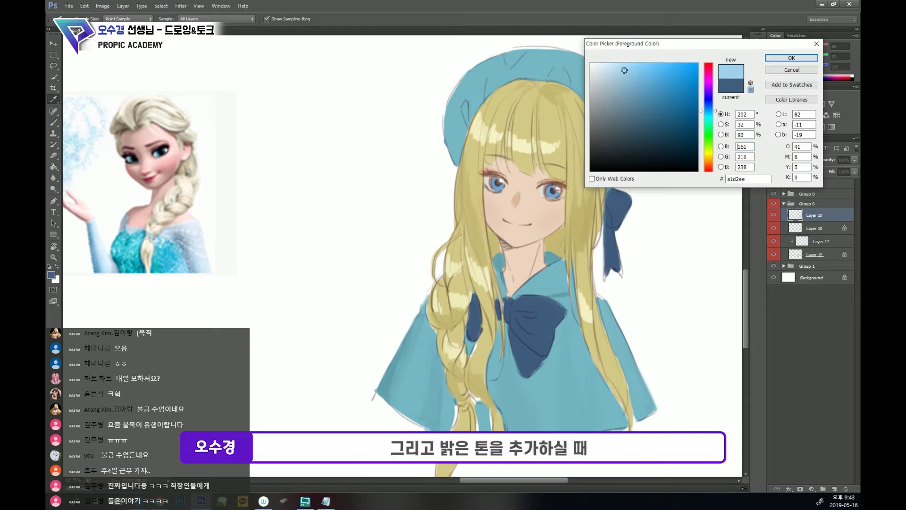
- Mix a lighter tone from the bow's dark blue by shifting its hue and brightness, and sample the hair ribbon's colour
left_click(709, 111)
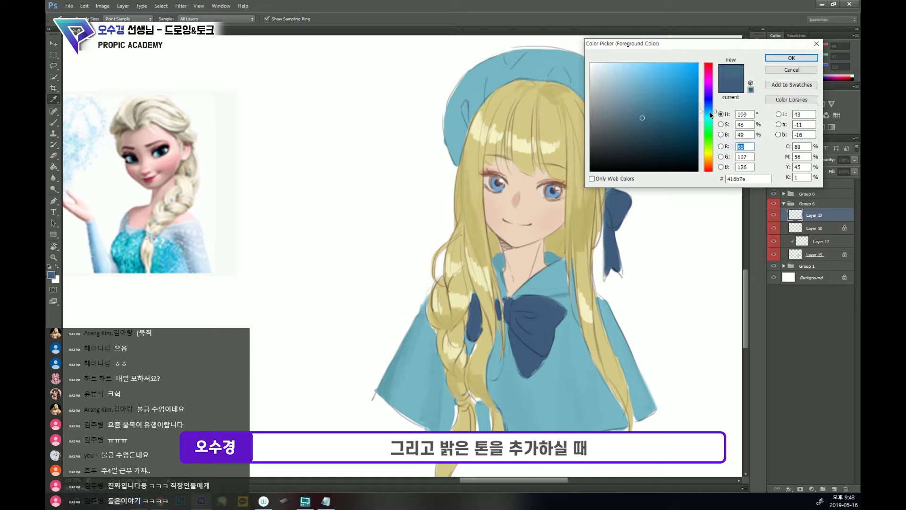
mouse_move(642, 96)
left_mouse_down()
mouse_move(631, 73)
mouse_move(635, 82)
left_mouse_up()
left_click_drag(711, 114, 710, 116)
key("Return")
left_click(628, 195, "alt")
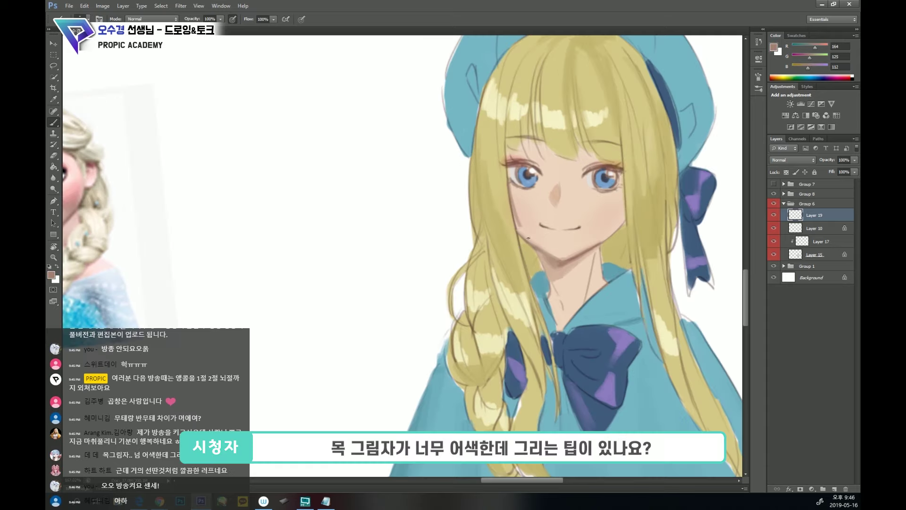
- Sample the skin tones along the jaw, starting with RGB 208, 177, 156, to clean up the chin edge above the neck shadow
left_click(544, 255, "alt")
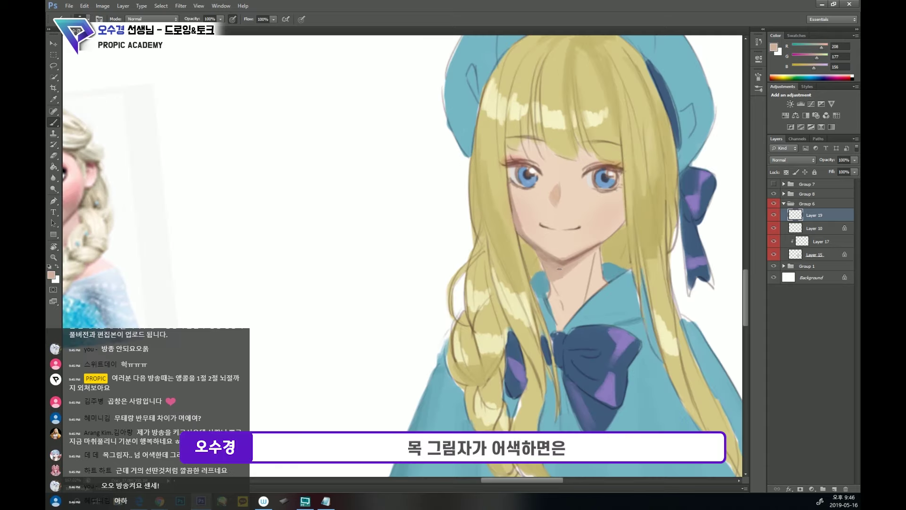
key("r")
left_click_drag(560, 269, 531, 344)
left_click(528, 336, "alt")
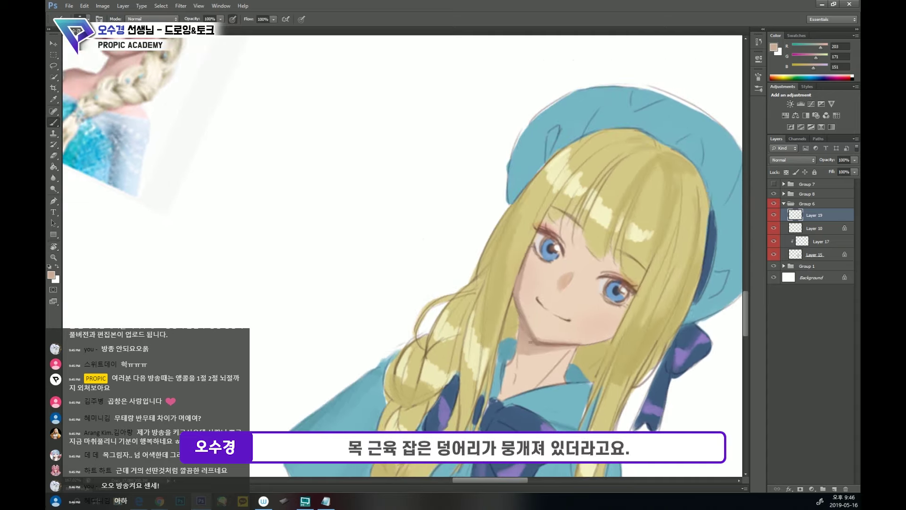
left_click(531, 341, "alt")
- Refine the neck shadow directly under the chin with resampled skin-shadow tones, turning the canvas to follow the jawline
key("r")
left_click_drag(542, 346, 557, 295)
left_click(549, 299, "alt")
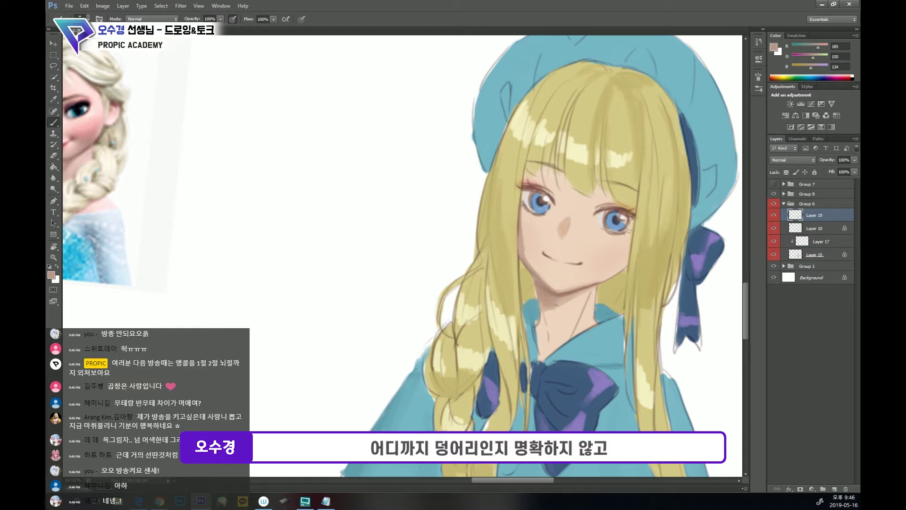
left_click(553, 297, "alt")
left_click(565, 291, "alt")
key("r")
mouse_move(592, 291)
left_mouse_down()
mouse_move(619, 295)
mouse_move(621, 217)
mouse_move(607, 169)
left_mouse_up()
key("b")
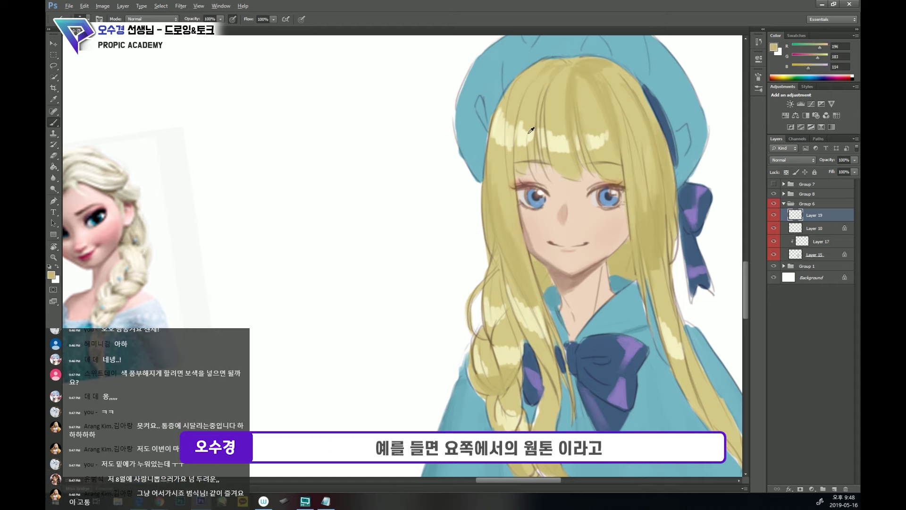
- Sample the hair's yellow, shift it to a warm orange (#d5b587) and paint a short test stroke on the bangs
left_click(501, 130, "alt")
left_click(533, 106, "alt")
left_click(773, 47)
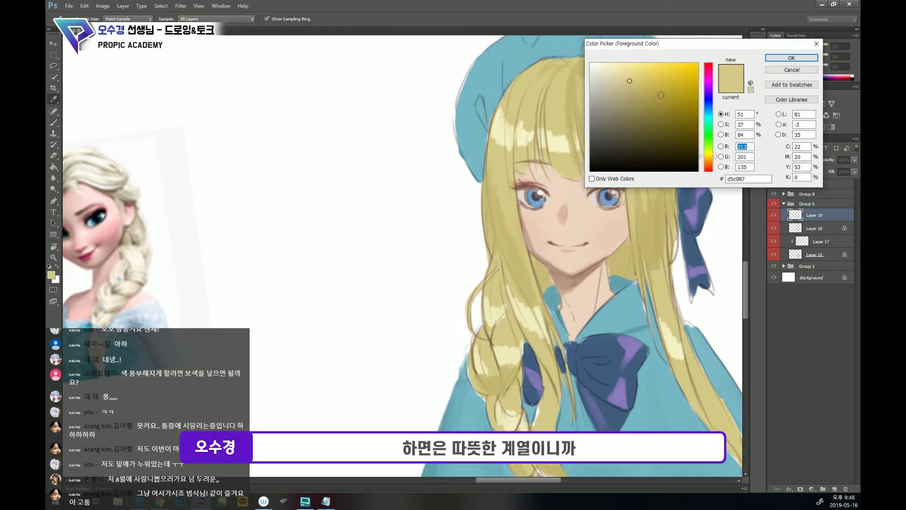
left_click(711, 161)
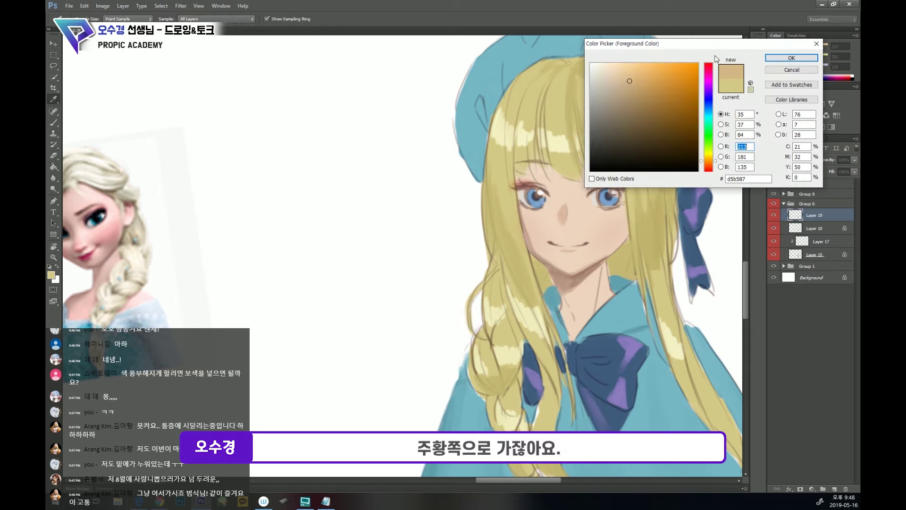
key("Return")
left_click_drag(557, 98, 565, 107)
- Shift the hair colour's hue towards green for a cooler yellow (RGB 202, 213, 135) and get the brush ready
left_click(774, 46)
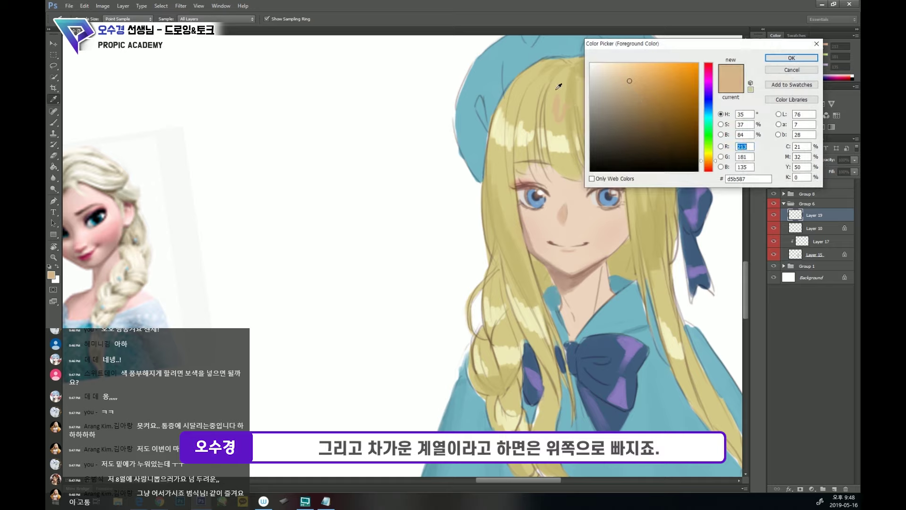
left_click(572, 93)
left_click(711, 154)
left_click(711, 152)
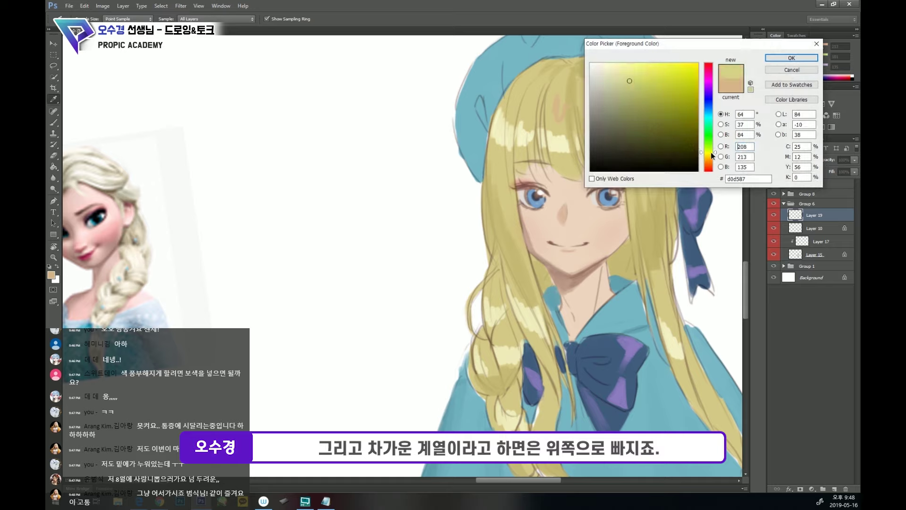
key("Return")
key("b")
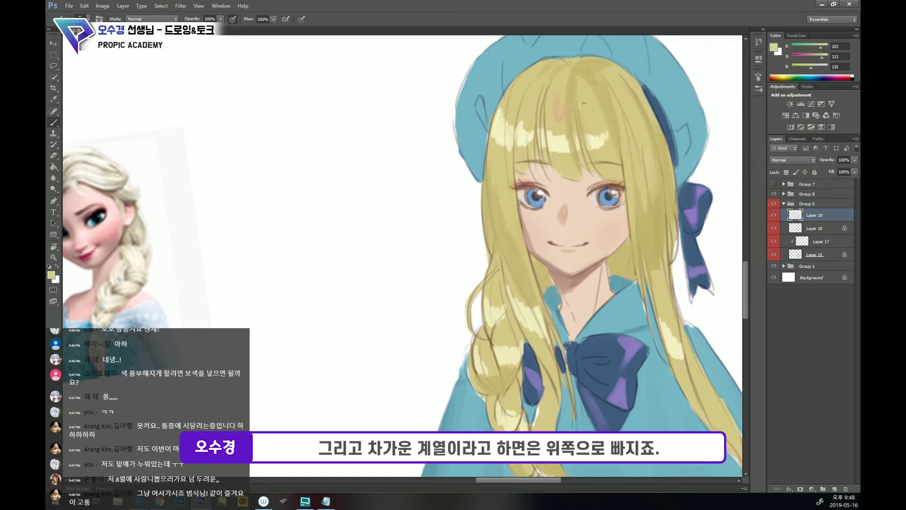